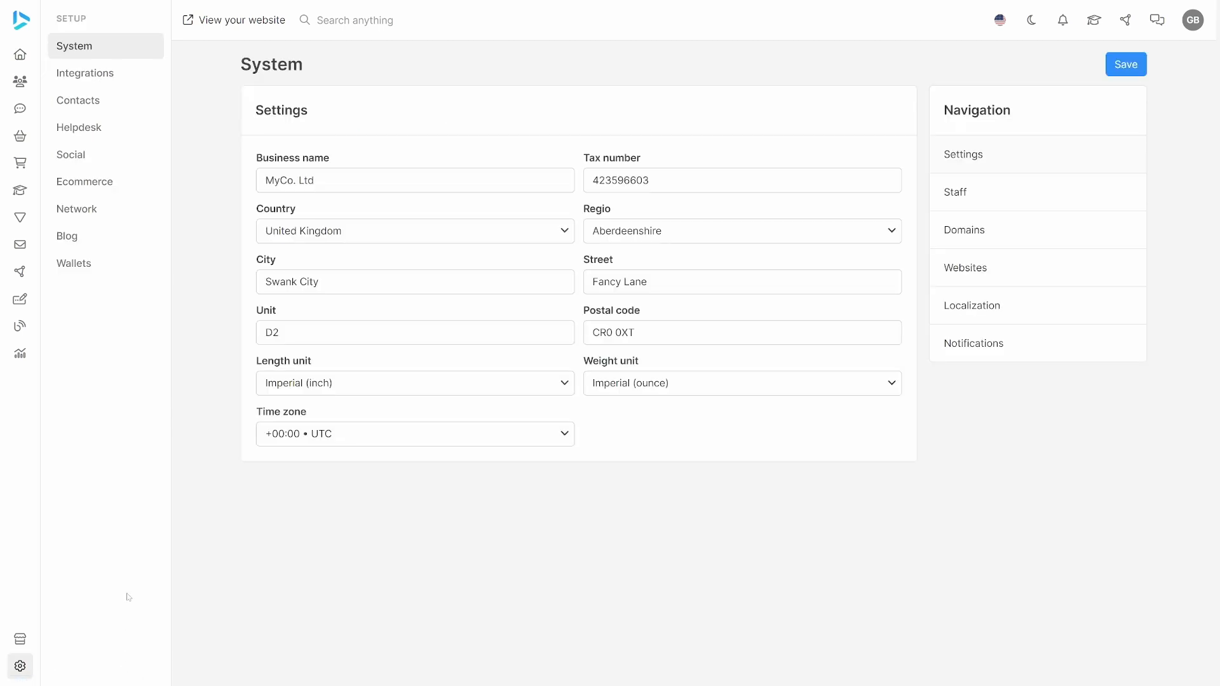
Start a new ecommerce payment method named Wire Transfer.
click(120, 188)
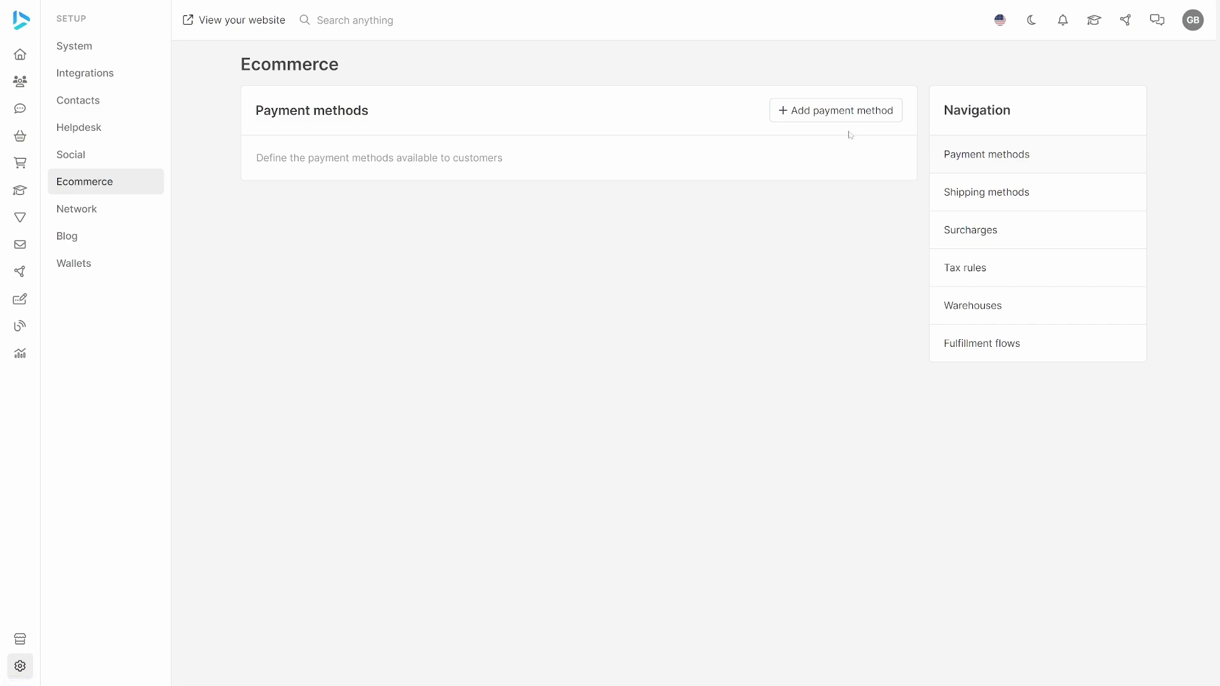
click(842, 112)
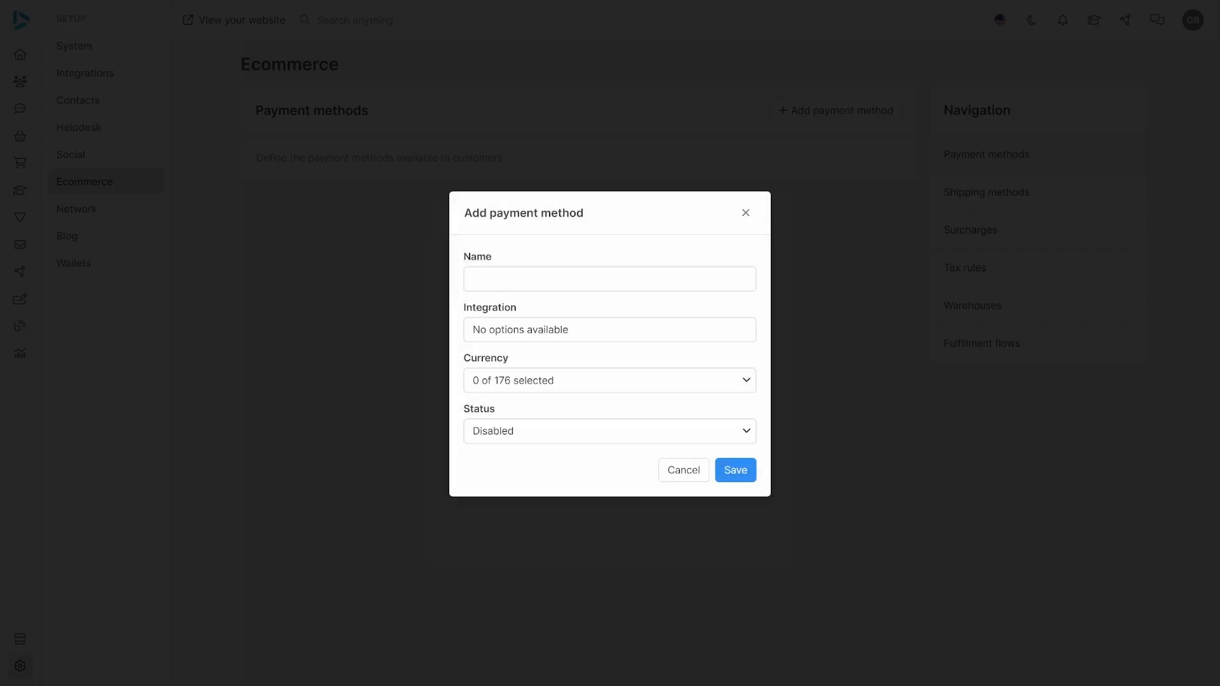
text(Wire Transfer)
Assign USD as the currency of the Wire Transfer payment method and save it with Enabled status.
click(745, 381)
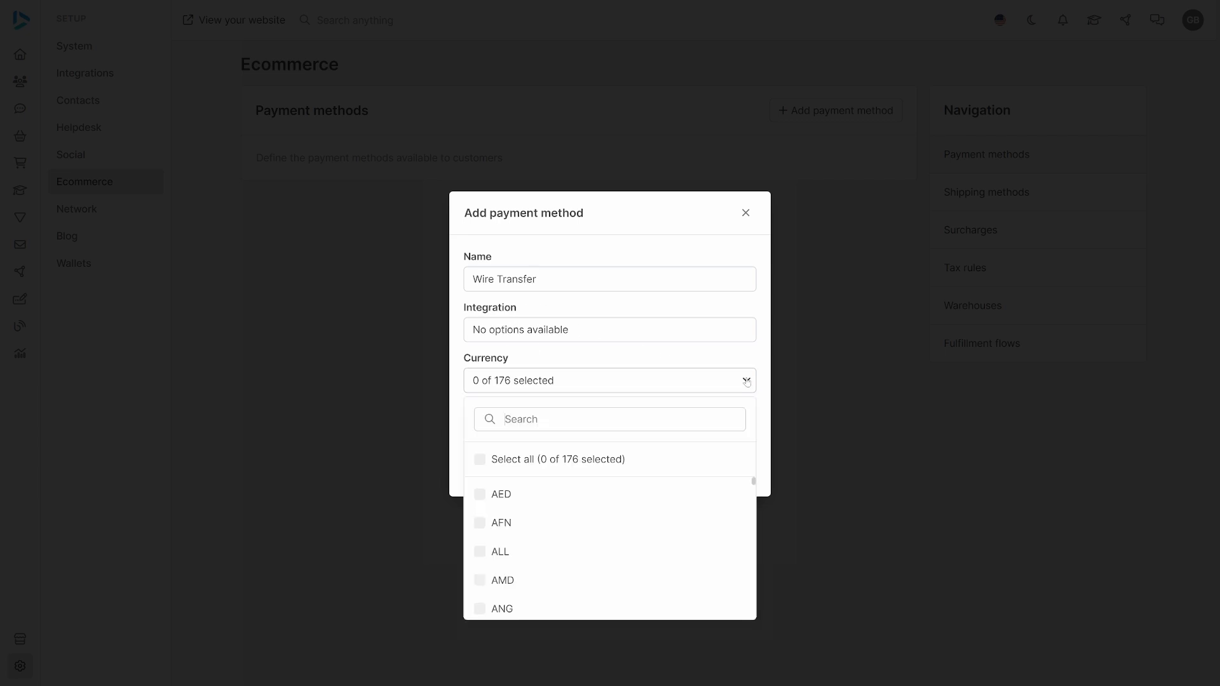
text(Usd)
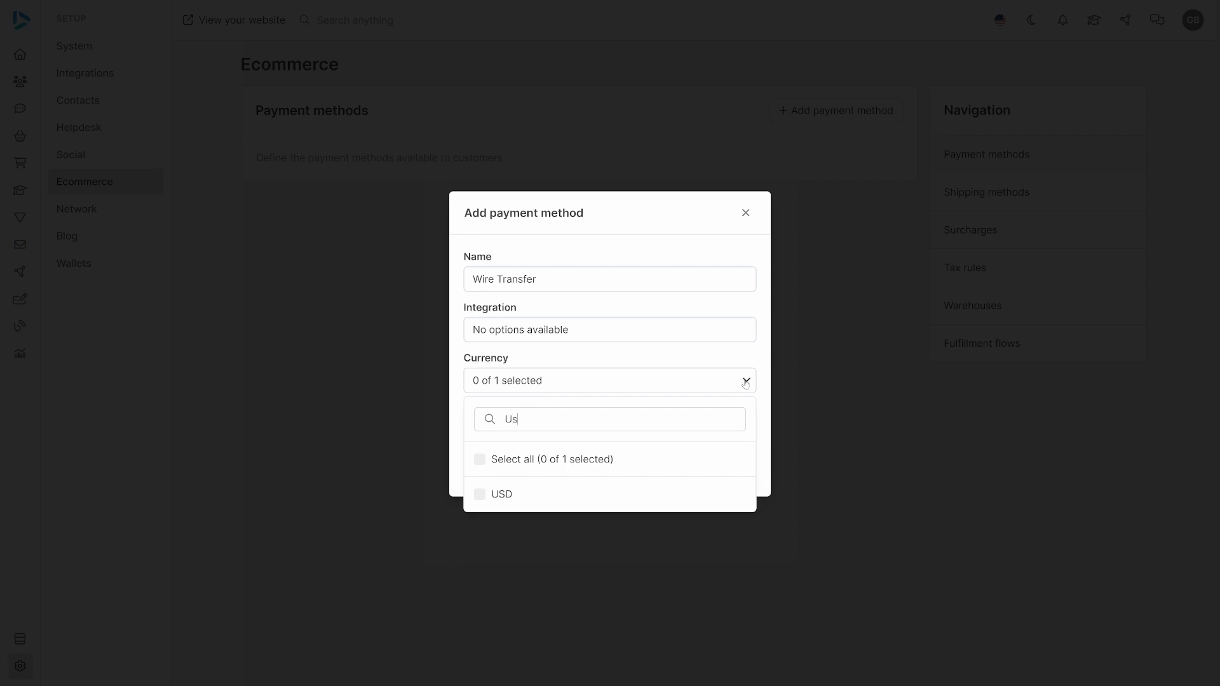
click(689, 495)
click(745, 381)
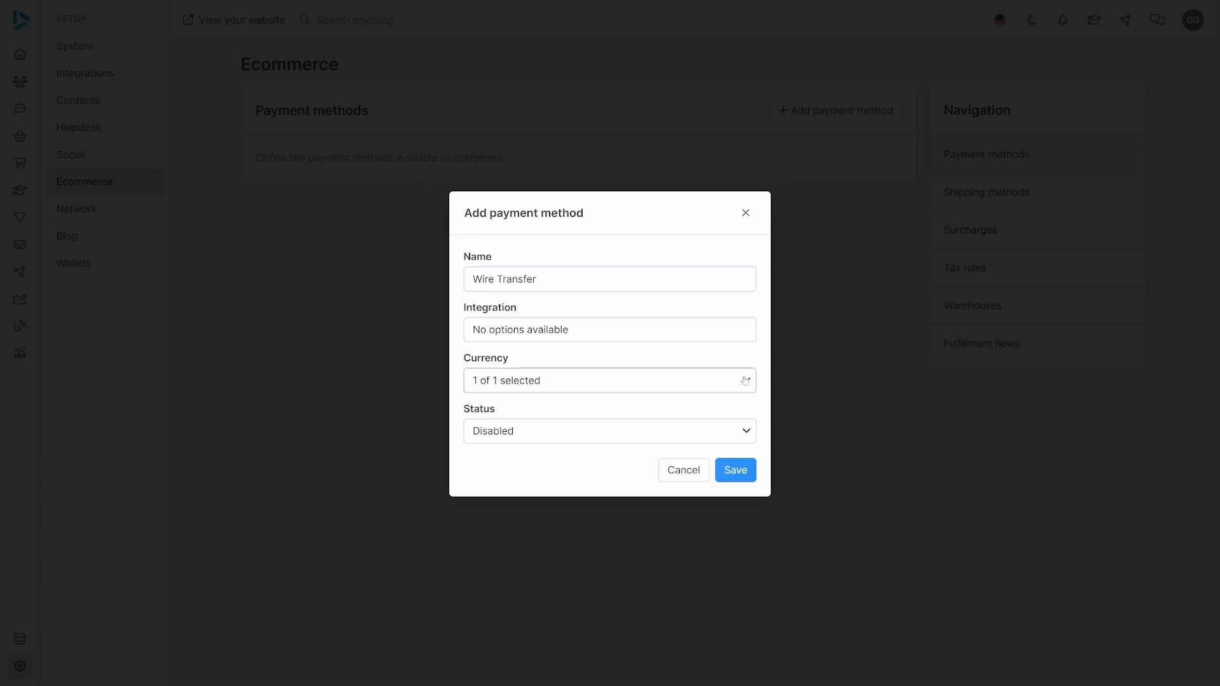
click(746, 431)
click(699, 493)
click(728, 479)
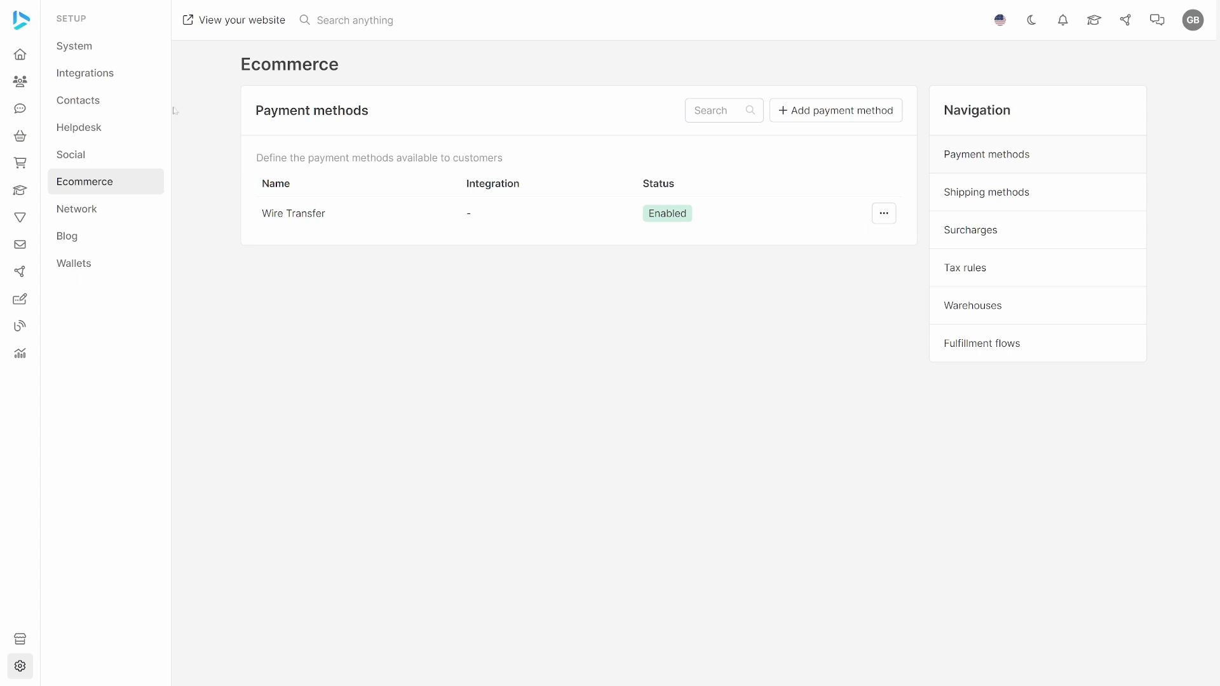
Start a new active partner integration named Stripe that uses the Stripe app.
click(135, 73)
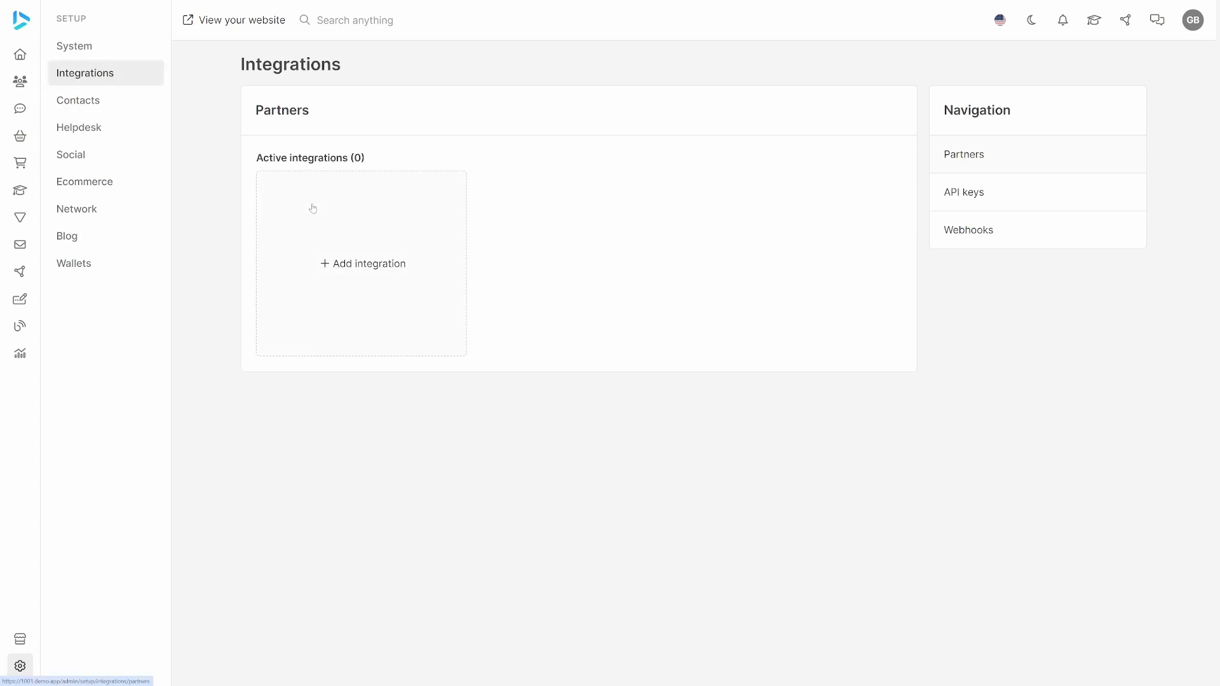
click(358, 255)
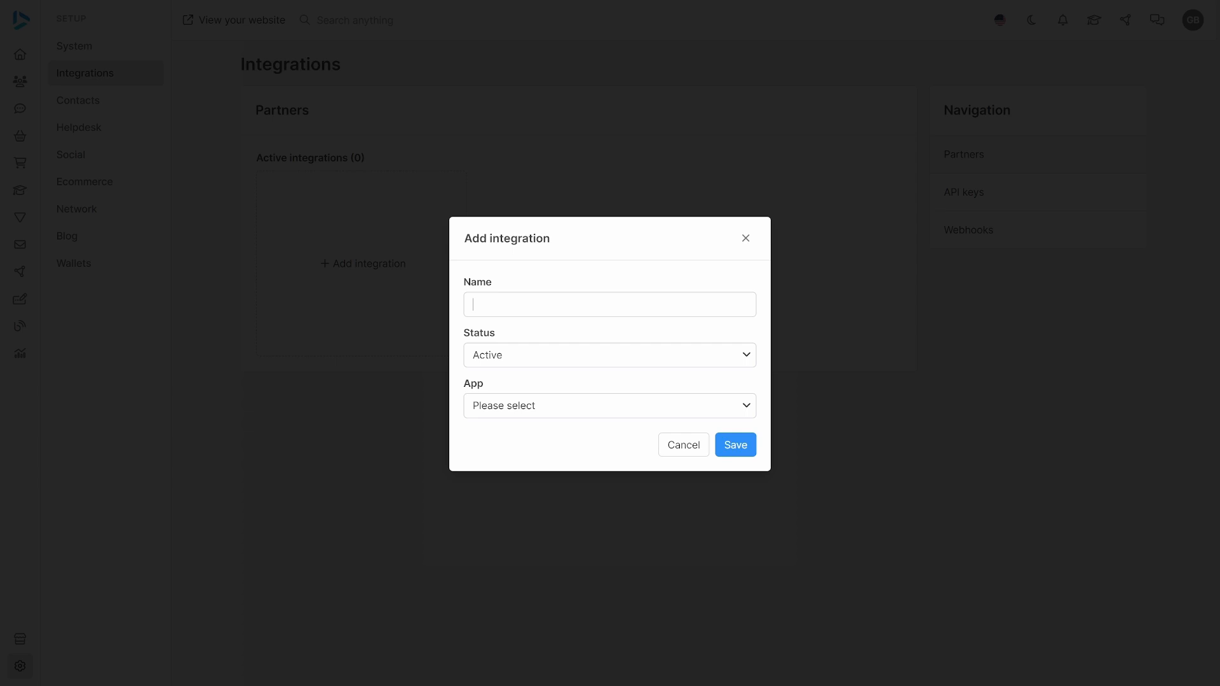
text(Stripe)
key(BackSpace)
key(BackSpace)
text(pe)
click(551, 410)
text(st)
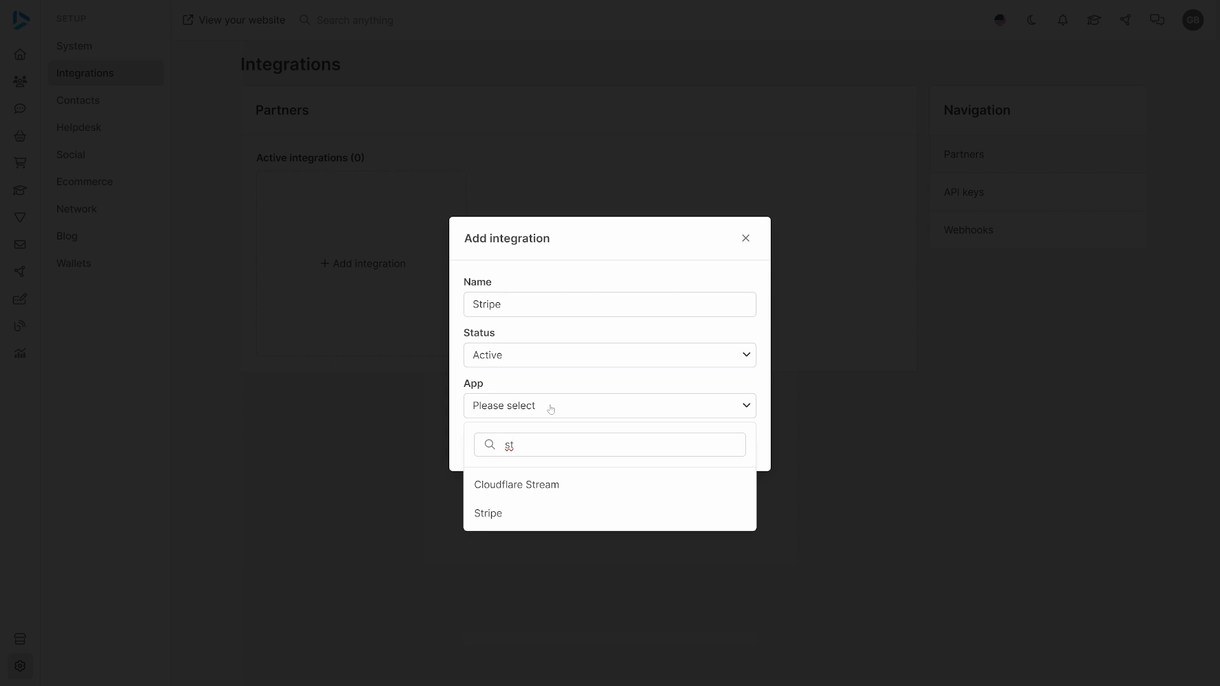
click(532, 513)
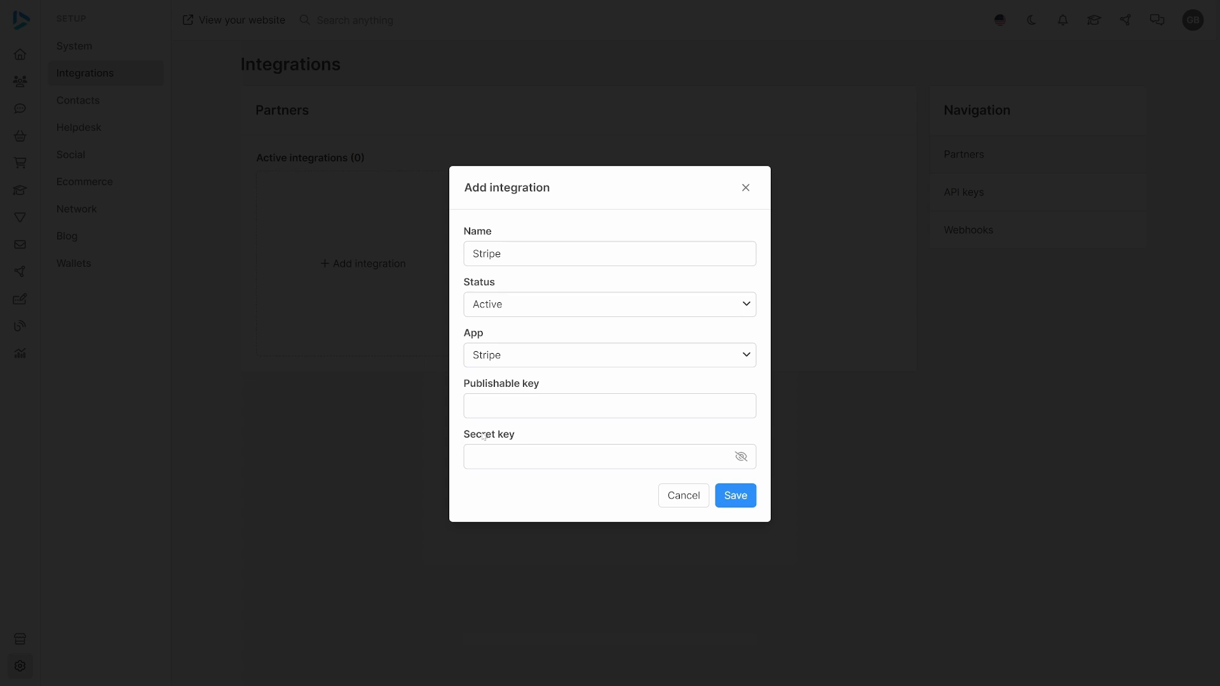
Enter the publishable key and secret key for the Stripe integration and save it.
click(493, 405)
text(123)
key(Tab)
text(123)
click(735, 496)
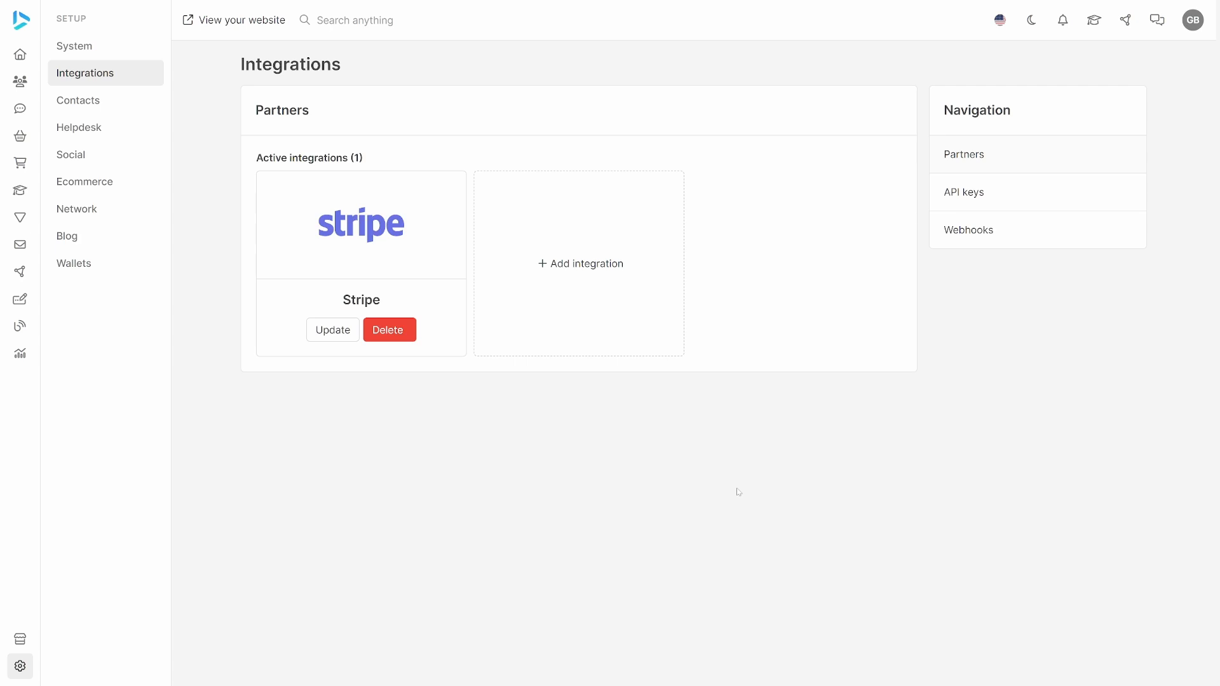
Start another ecommerce payment method named Credit Card that uses the Stripe integration.
click(85, 182)
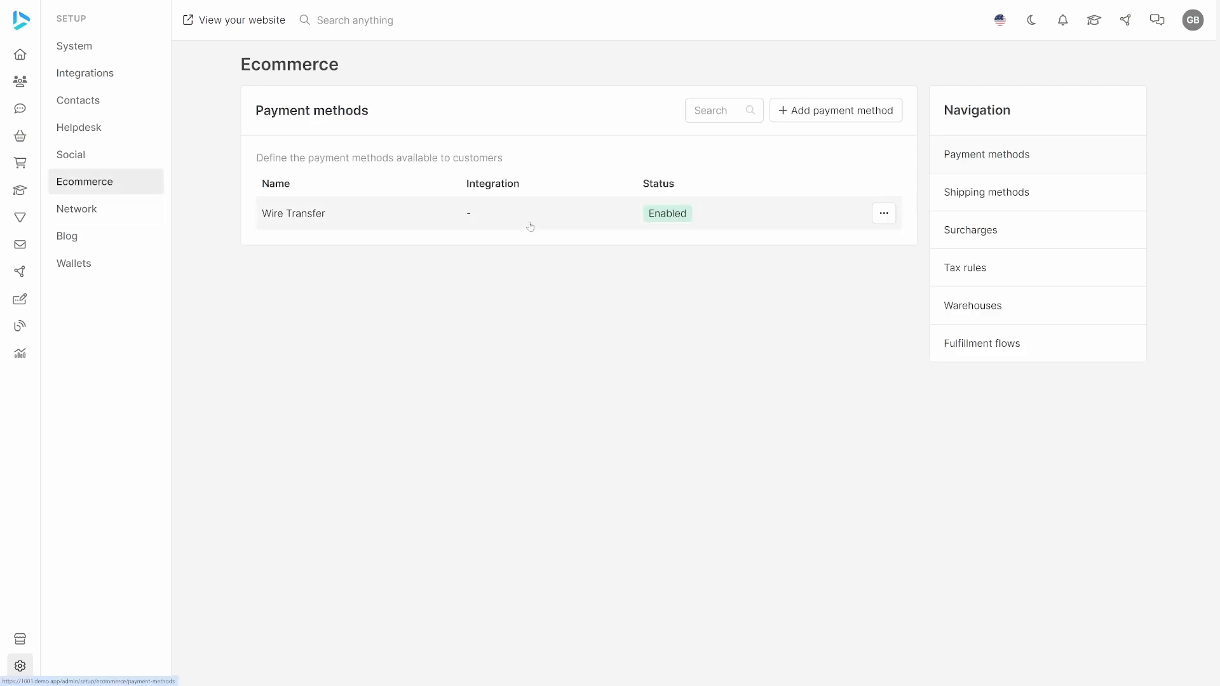
click(854, 116)
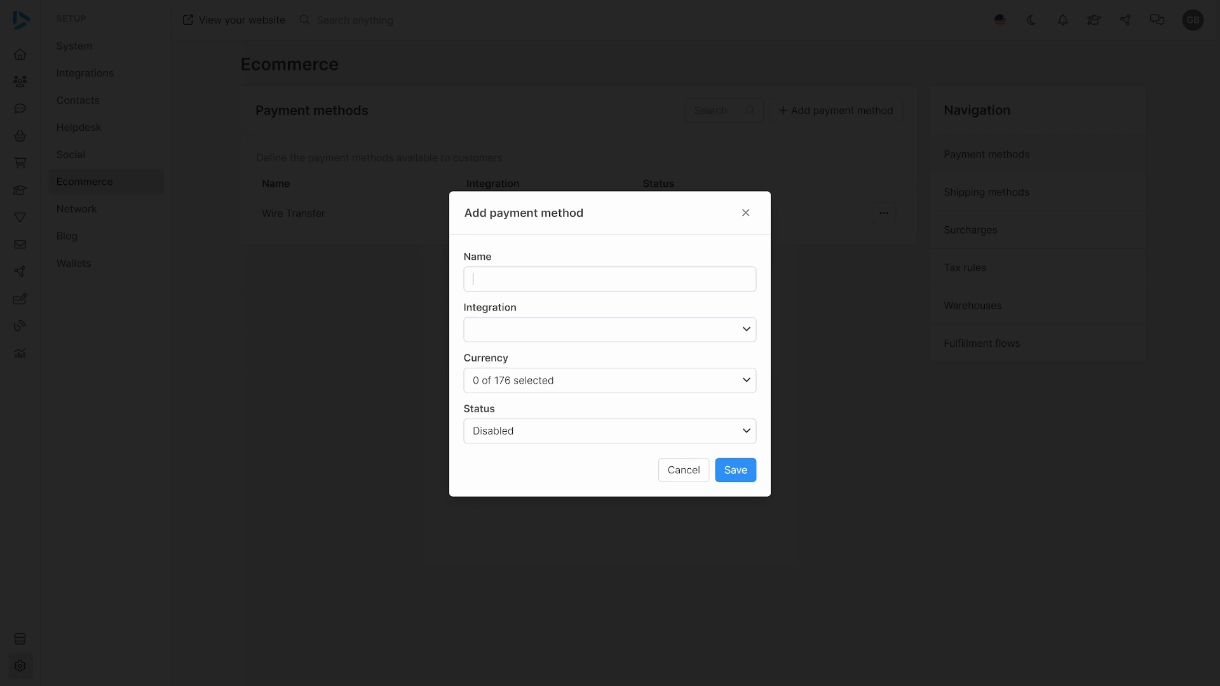
text(Credit Card)
click(594, 329)
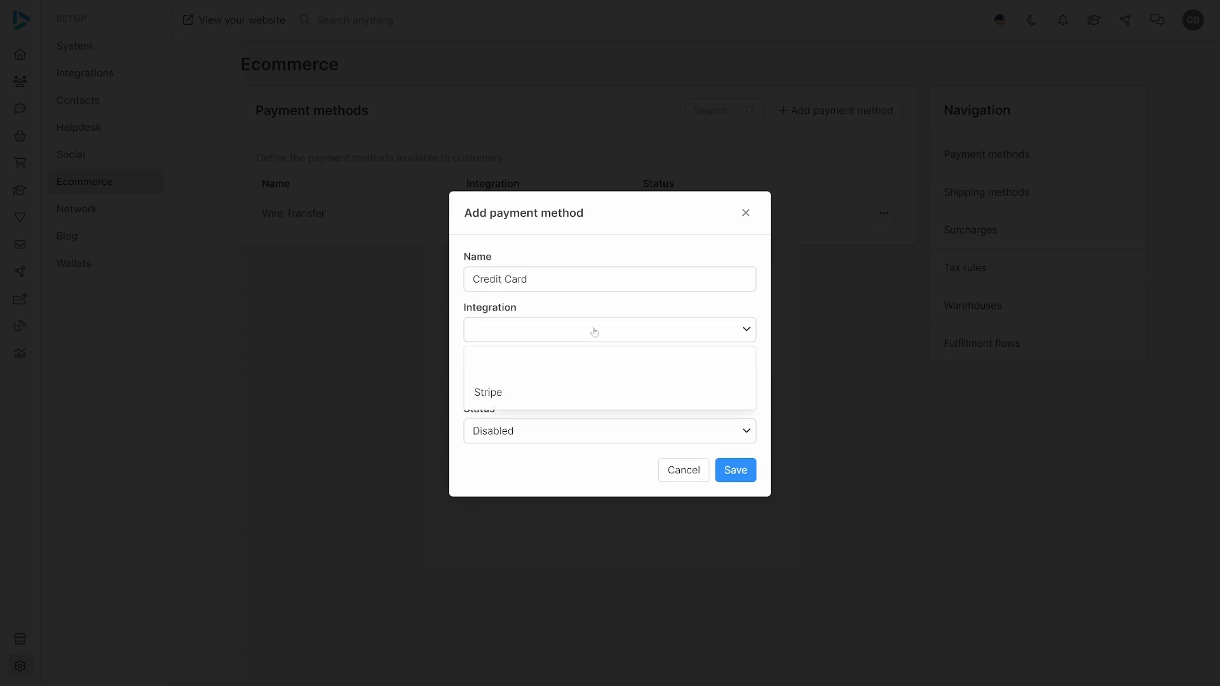
click(568, 392)
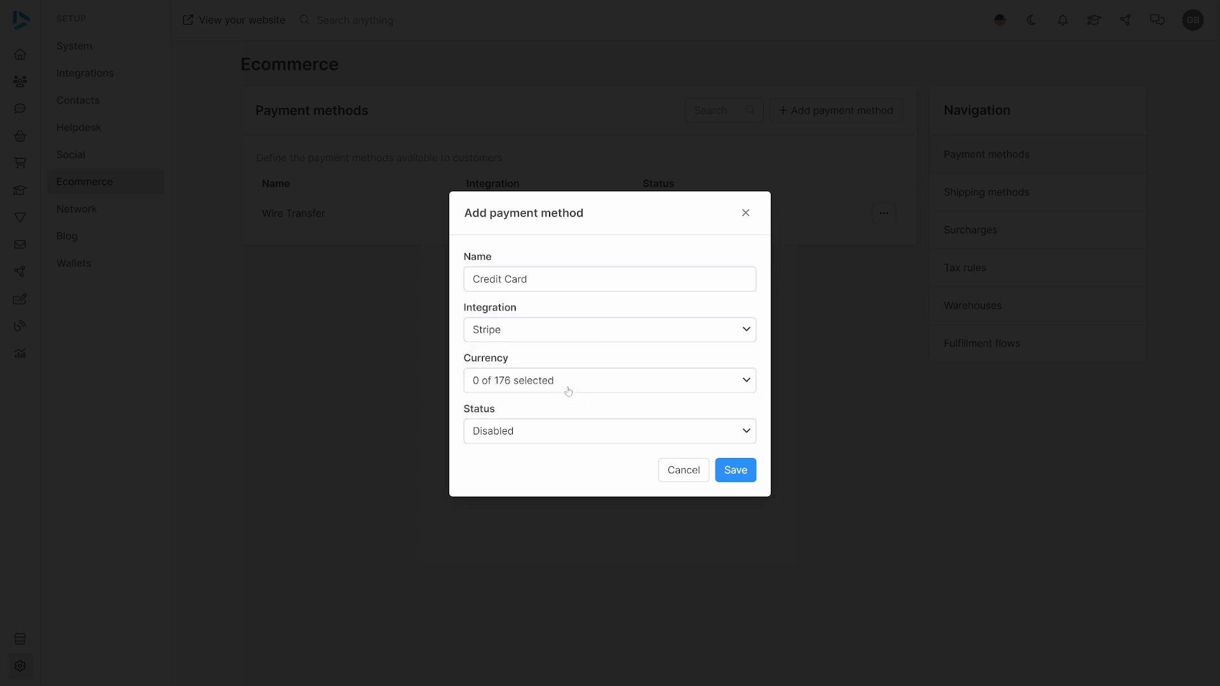
Select all currencies for the Credit Card payment method and save it with Enabled status.
click(691, 388)
click(562, 461)
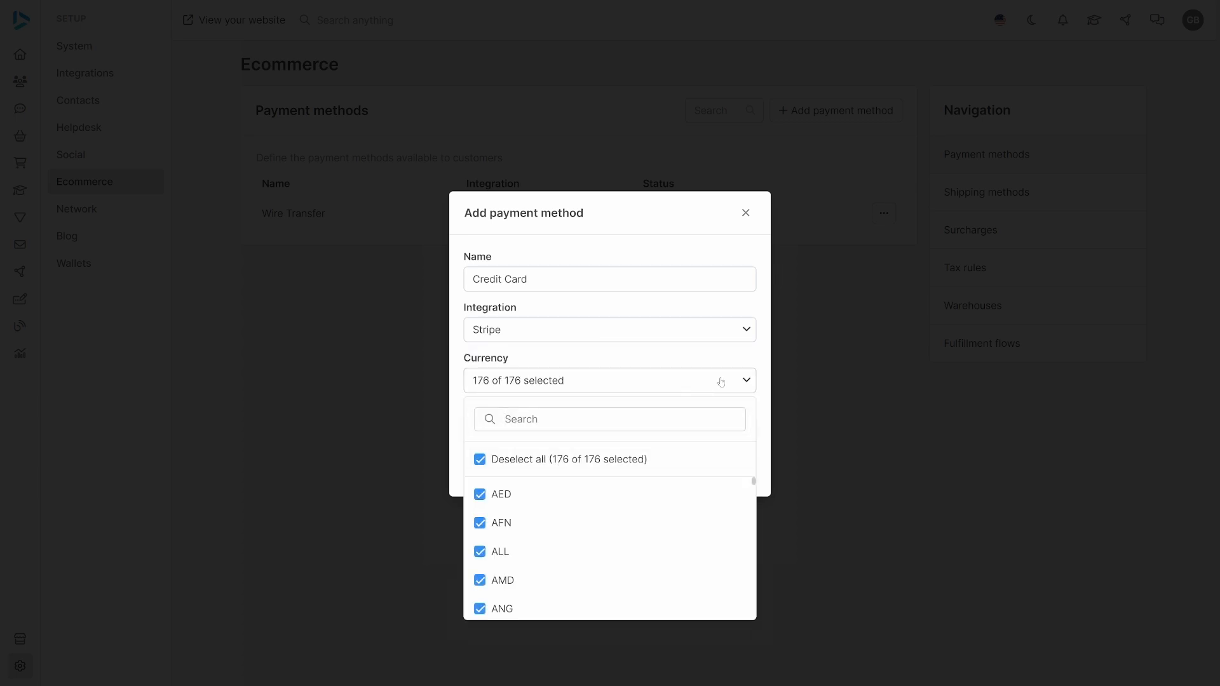
click(721, 384)
click(723, 440)
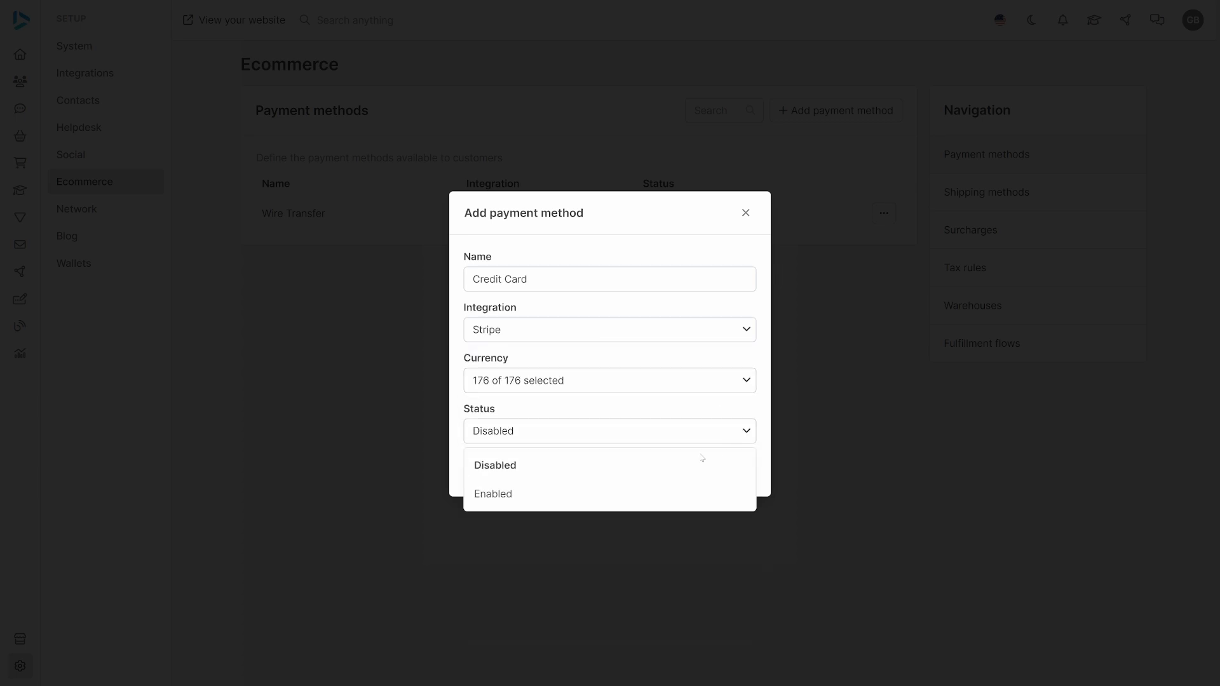
click(619, 502)
click(740, 471)
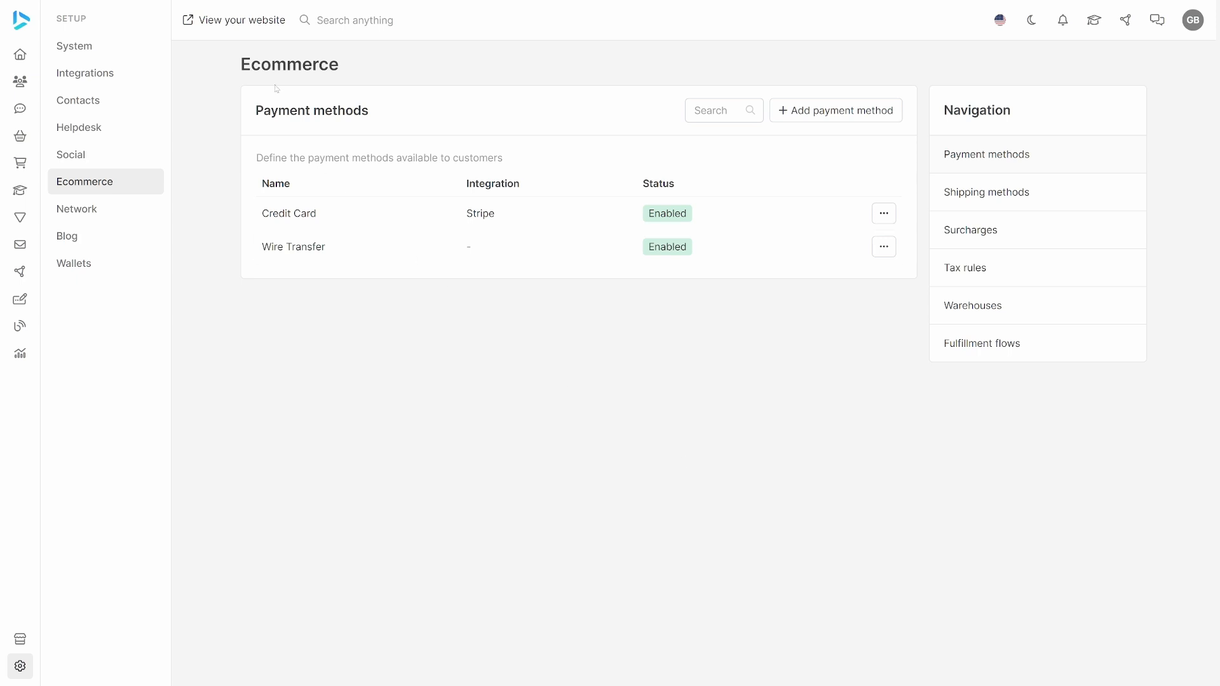
Open the website editor, make the Catalog system page visible, and save the page management changes.
click(232, 26)
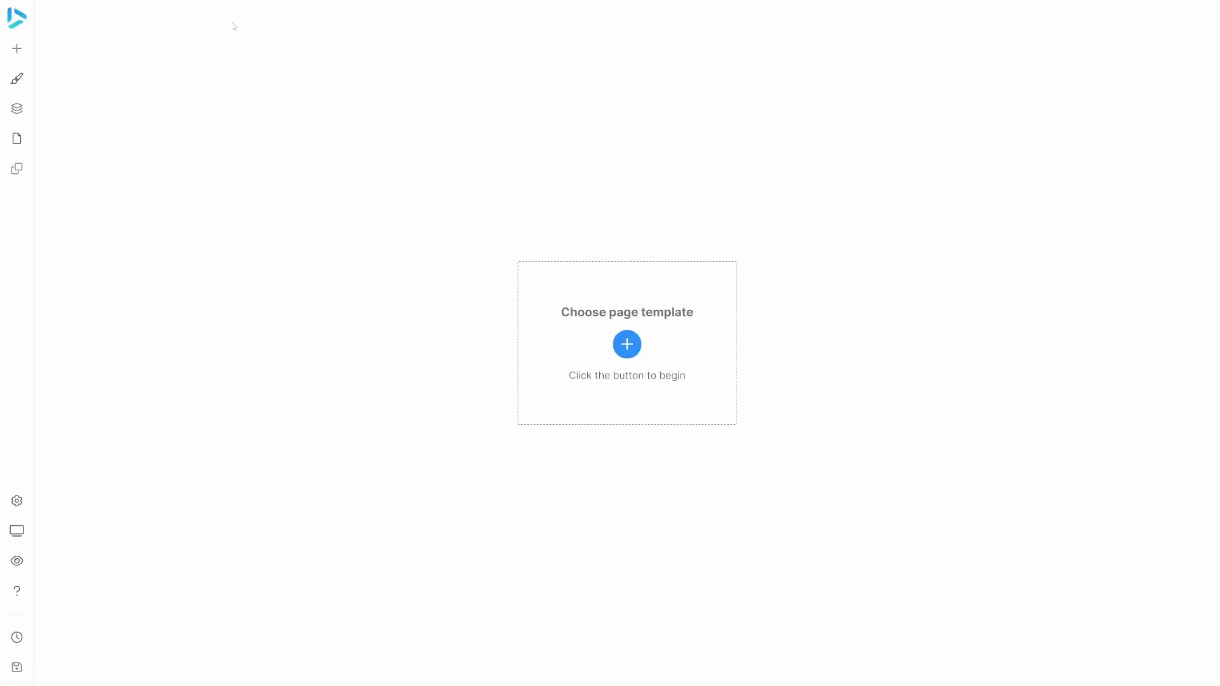
click(19, 140)
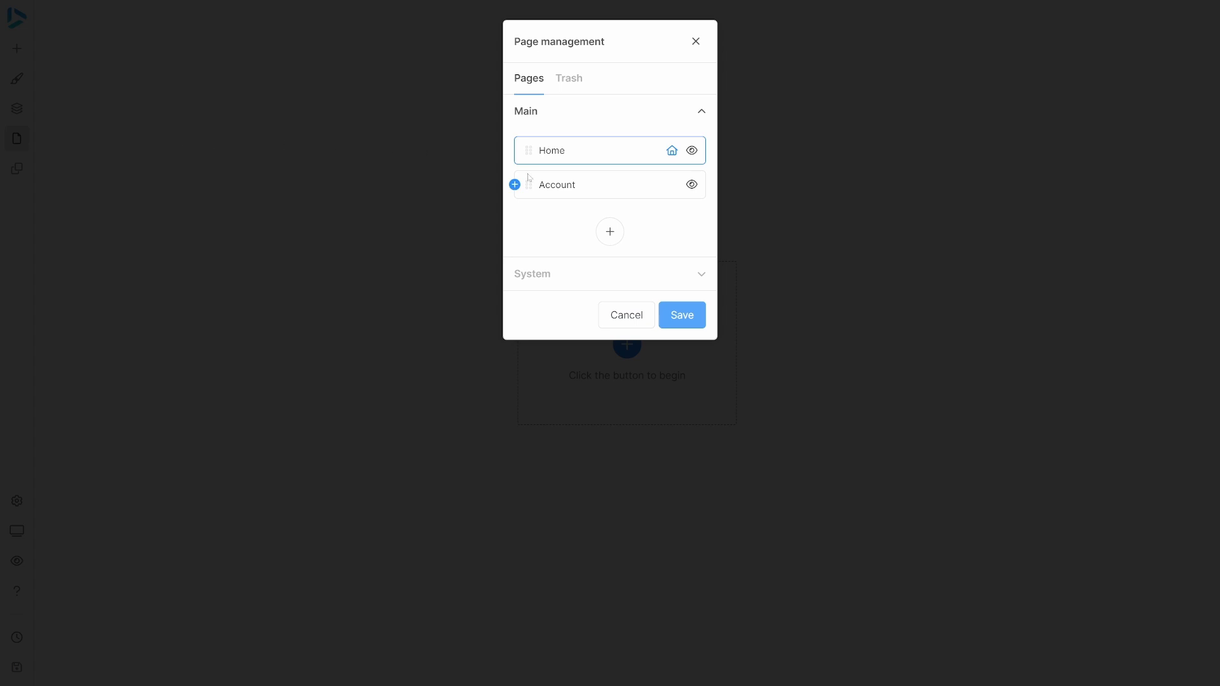
click(574, 280)
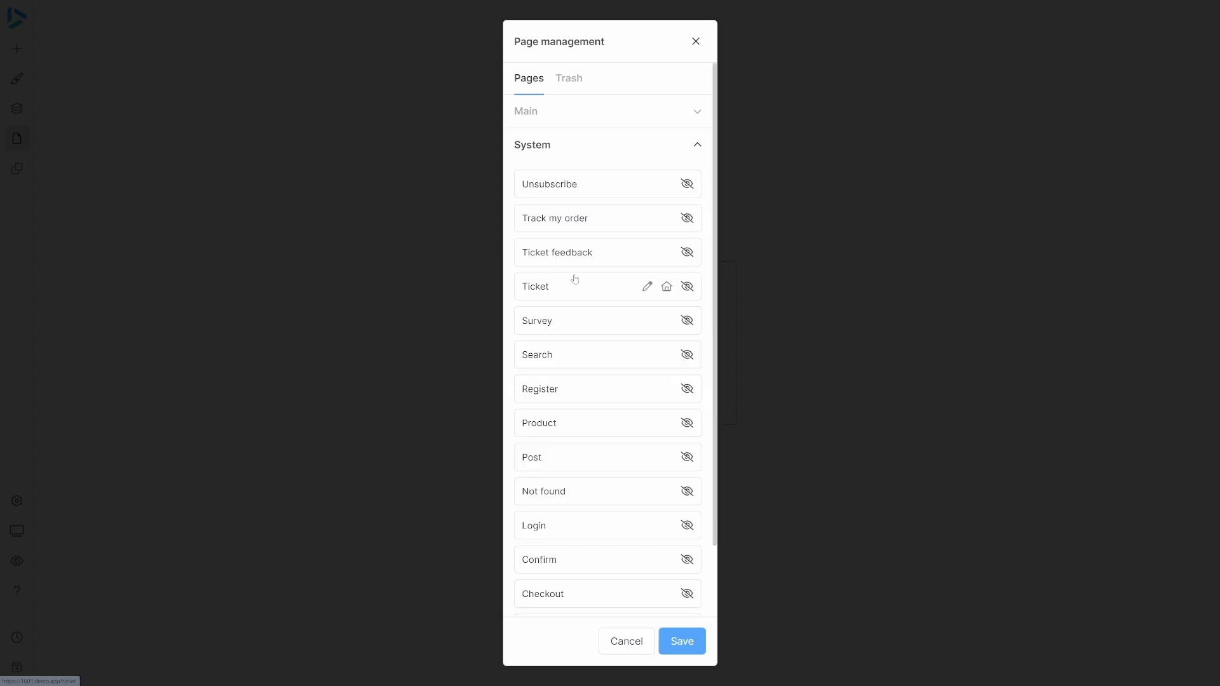
scroll(576, 283, down, 2)
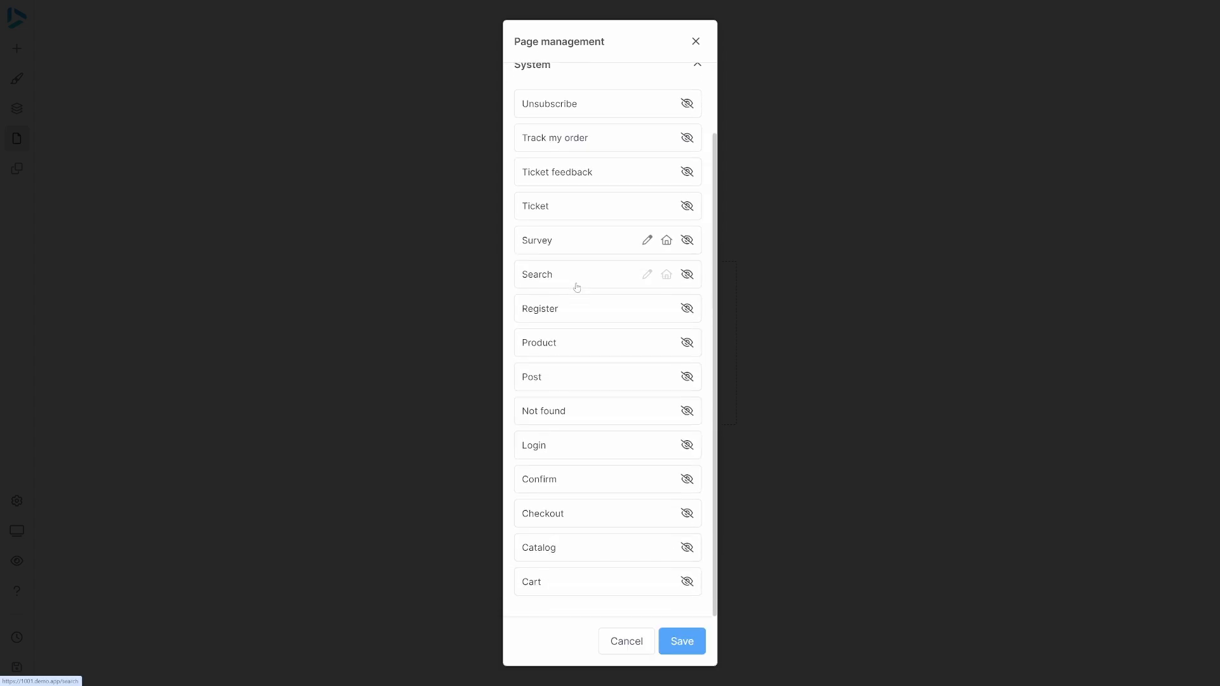
click(687, 548)
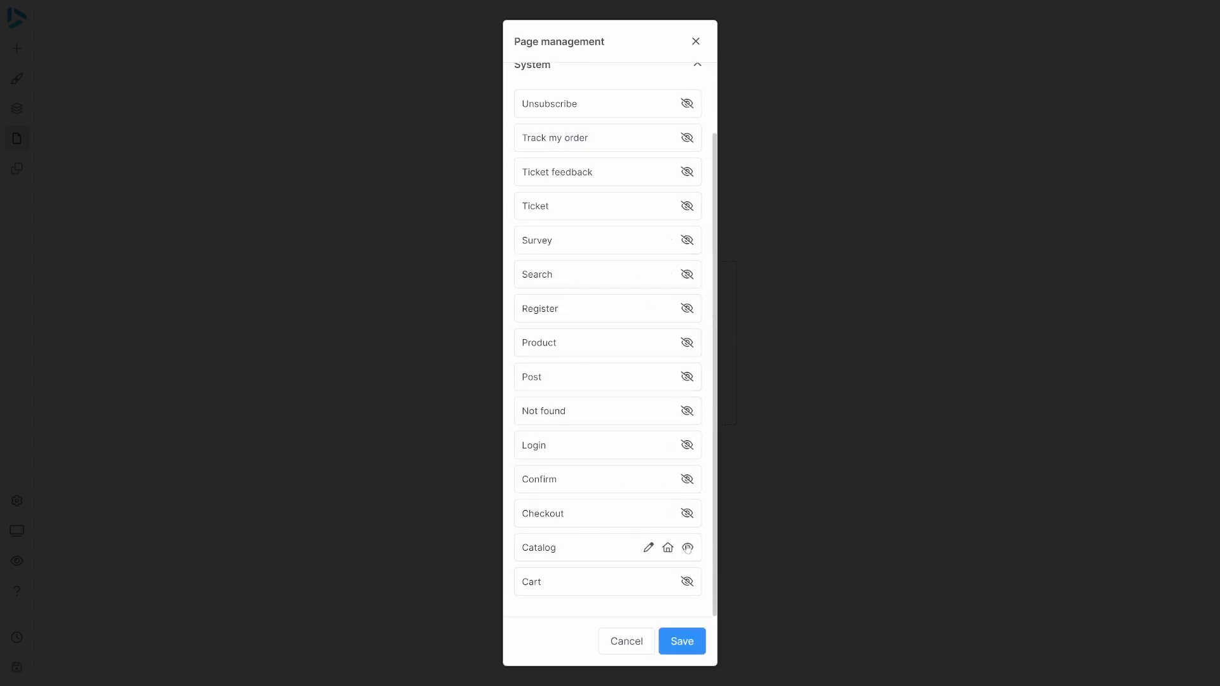
click(679, 640)
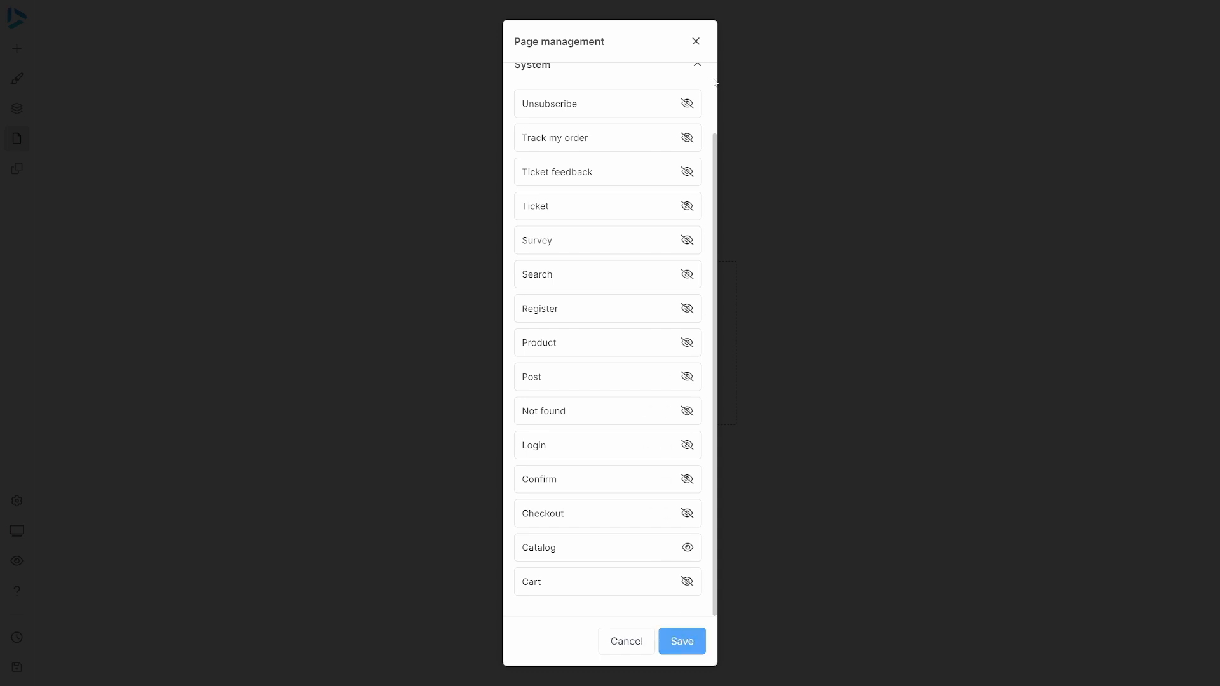
click(696, 42)
Apply the Accountant Home template to the current page, replacing both content and style, and publish the page.
click(627, 347)
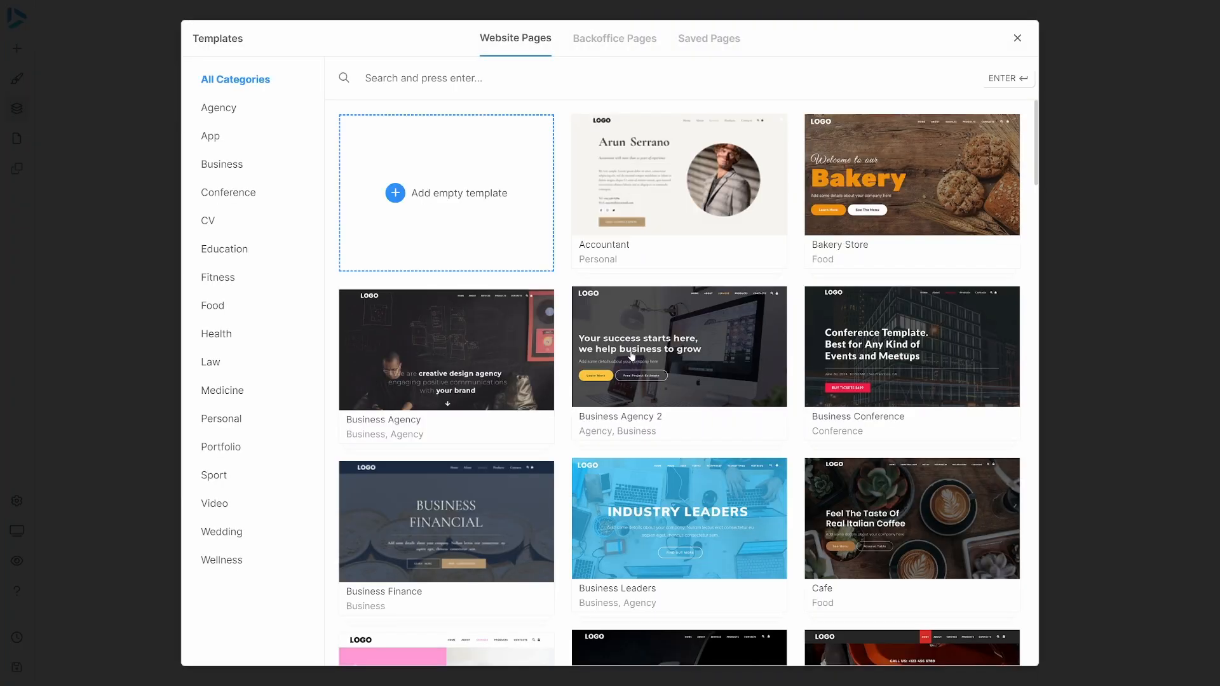
click(645, 232)
click(929, 656)
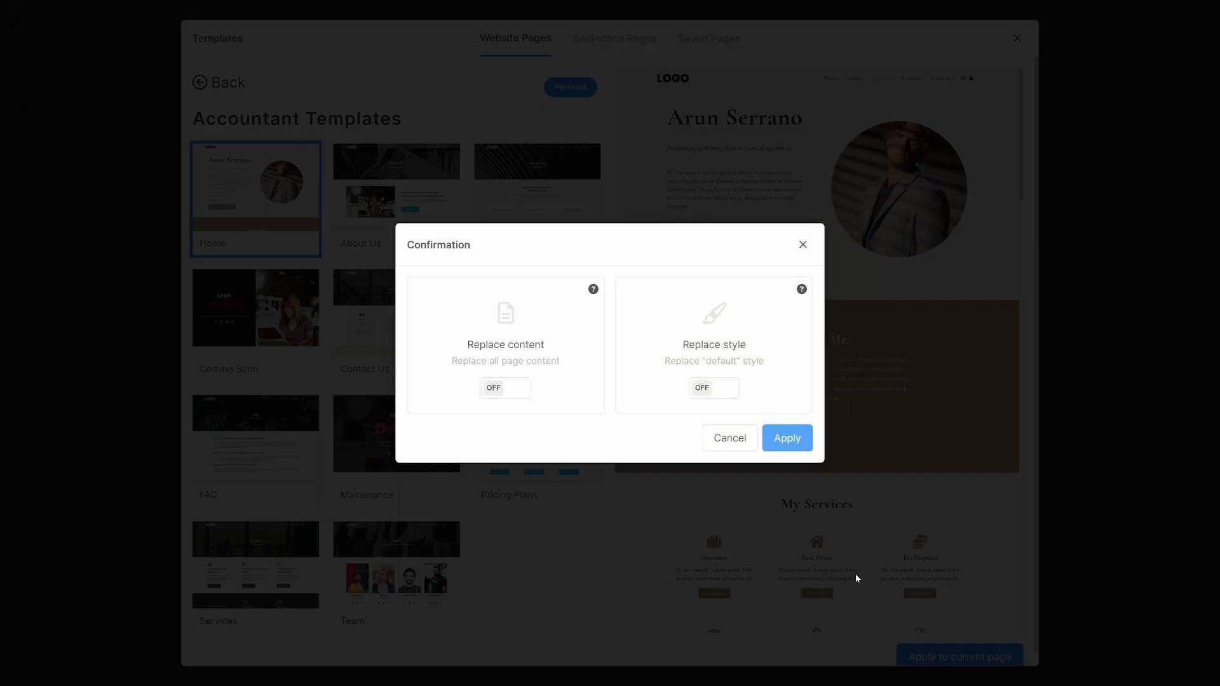
click(499, 336)
click(702, 386)
click(799, 440)
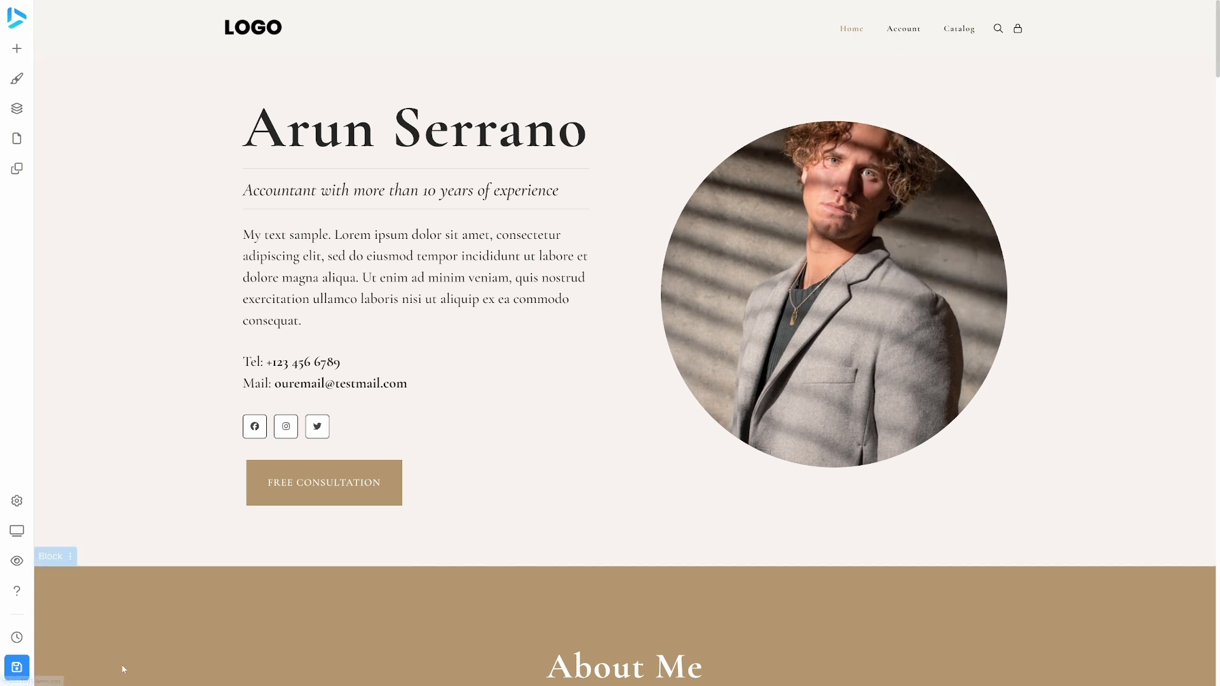
click(9, 675)
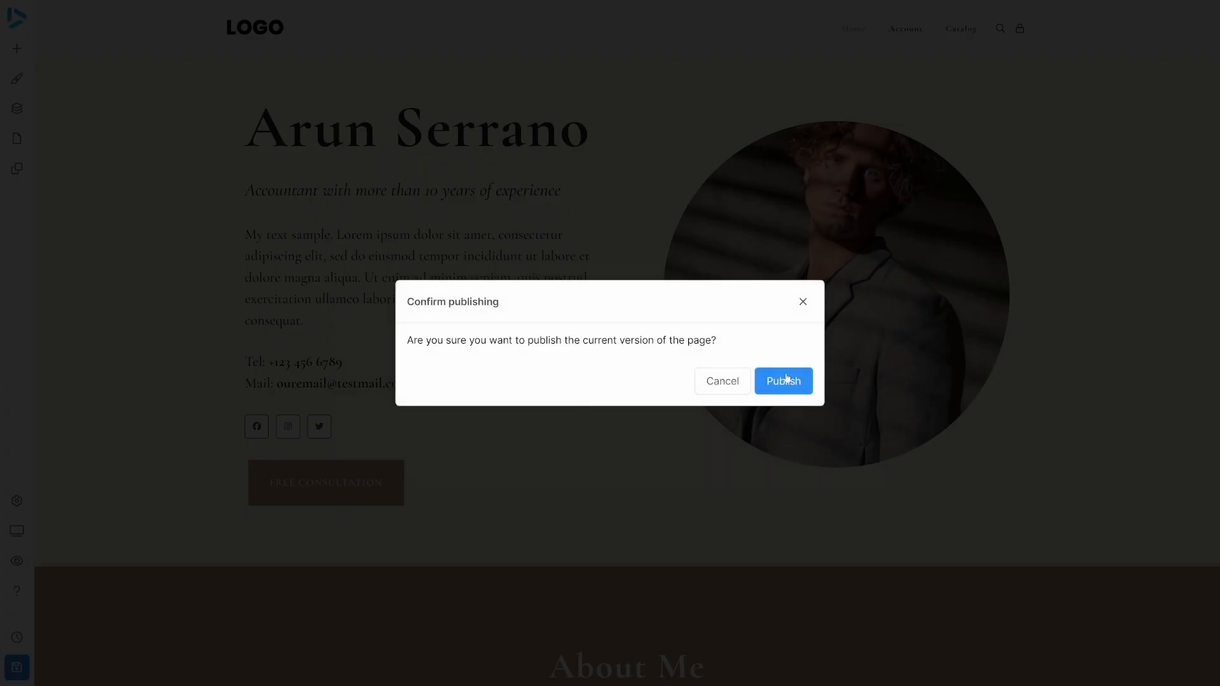
click(786, 381)
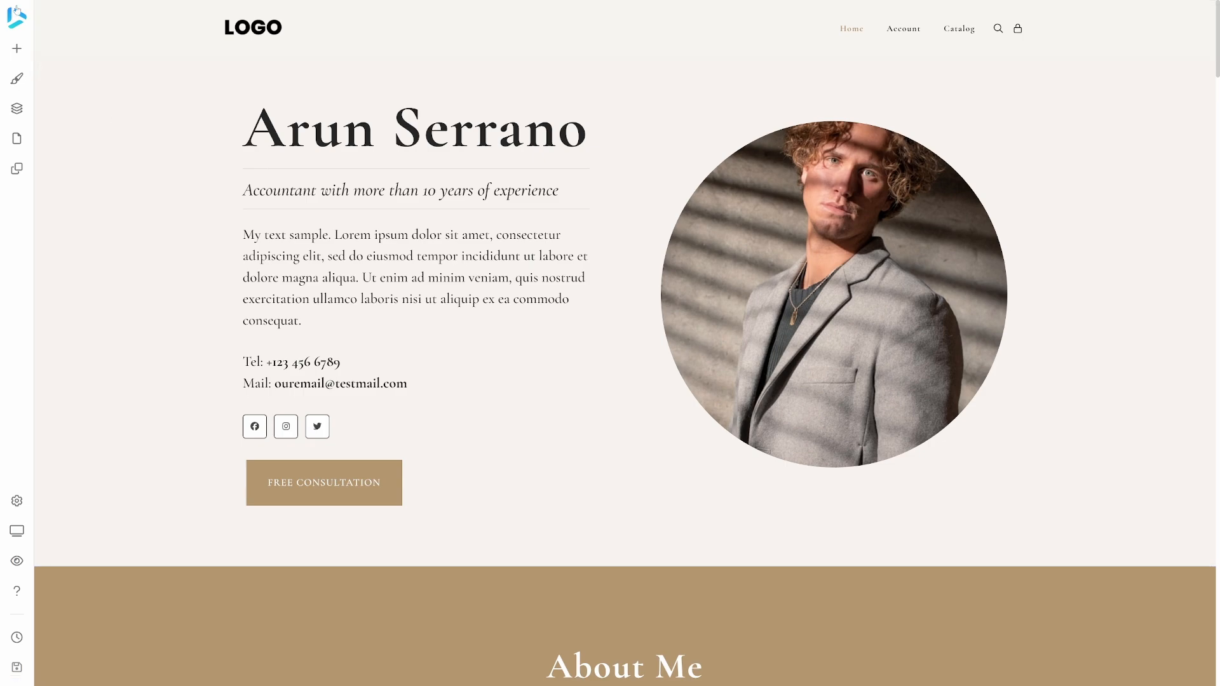
Leave the website editor and log in to the site with the customer's email and password.
click(13, 12)
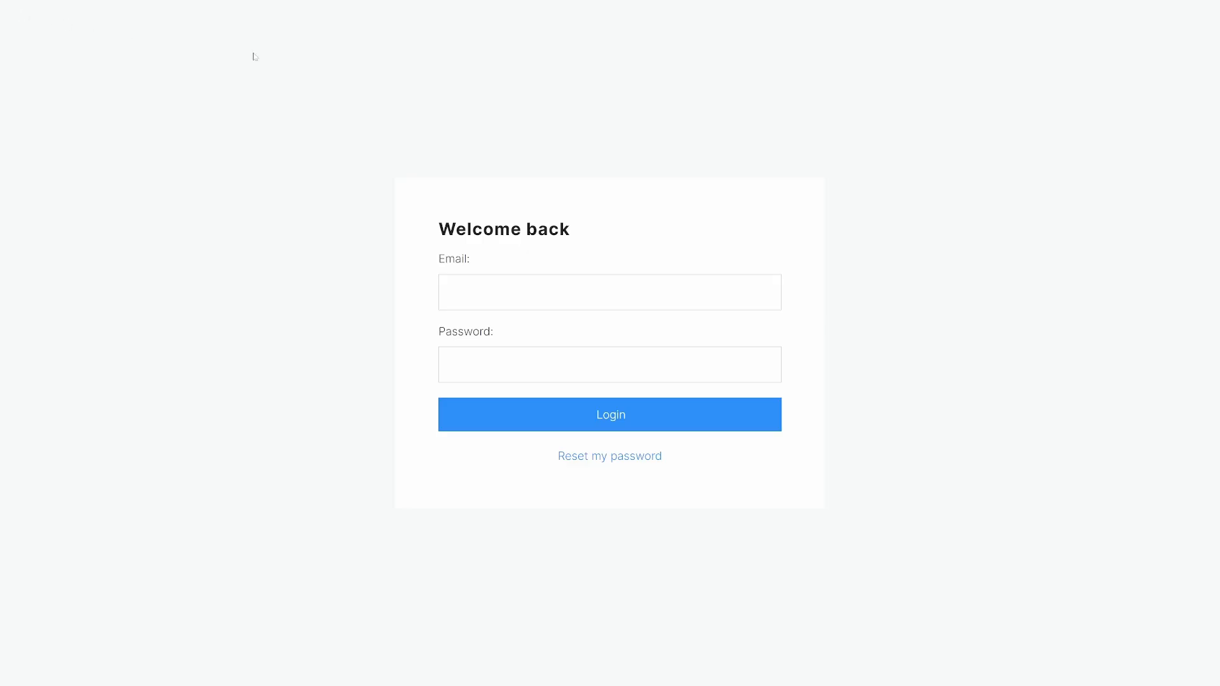
text(heather@demo.com6)
click(556, 422)
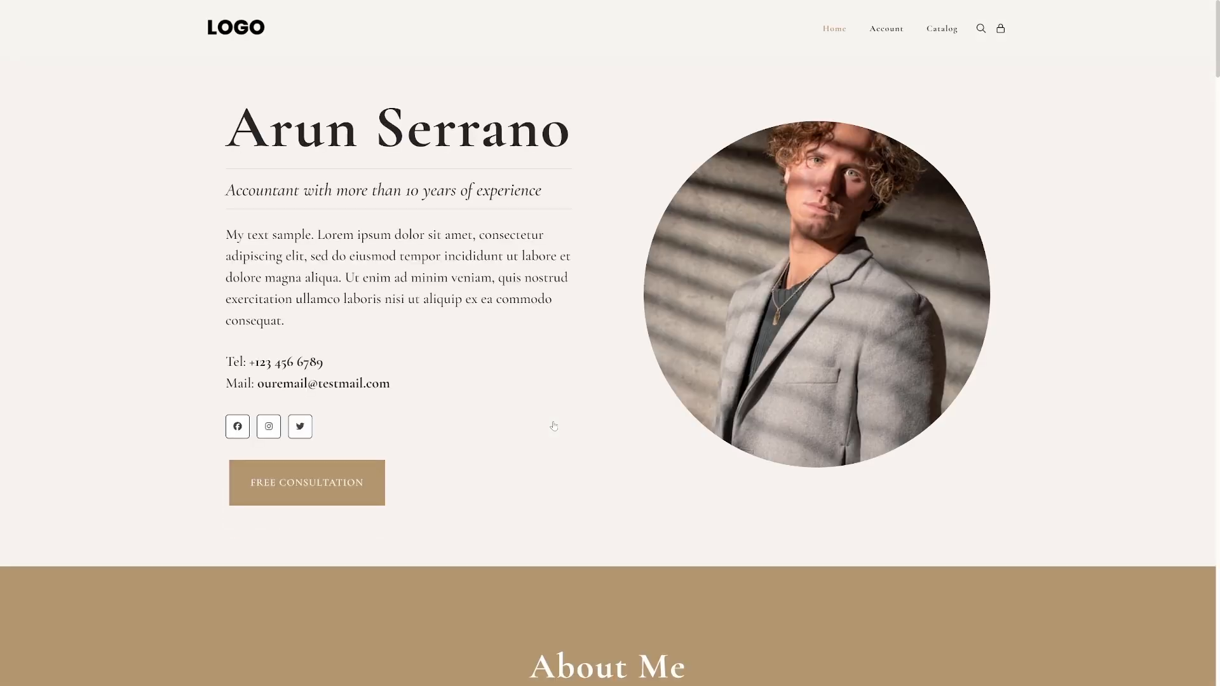
Open the catalog and, at the checkout for Product 1, choose Wire Transfer and try to place the order.
click(941, 29)
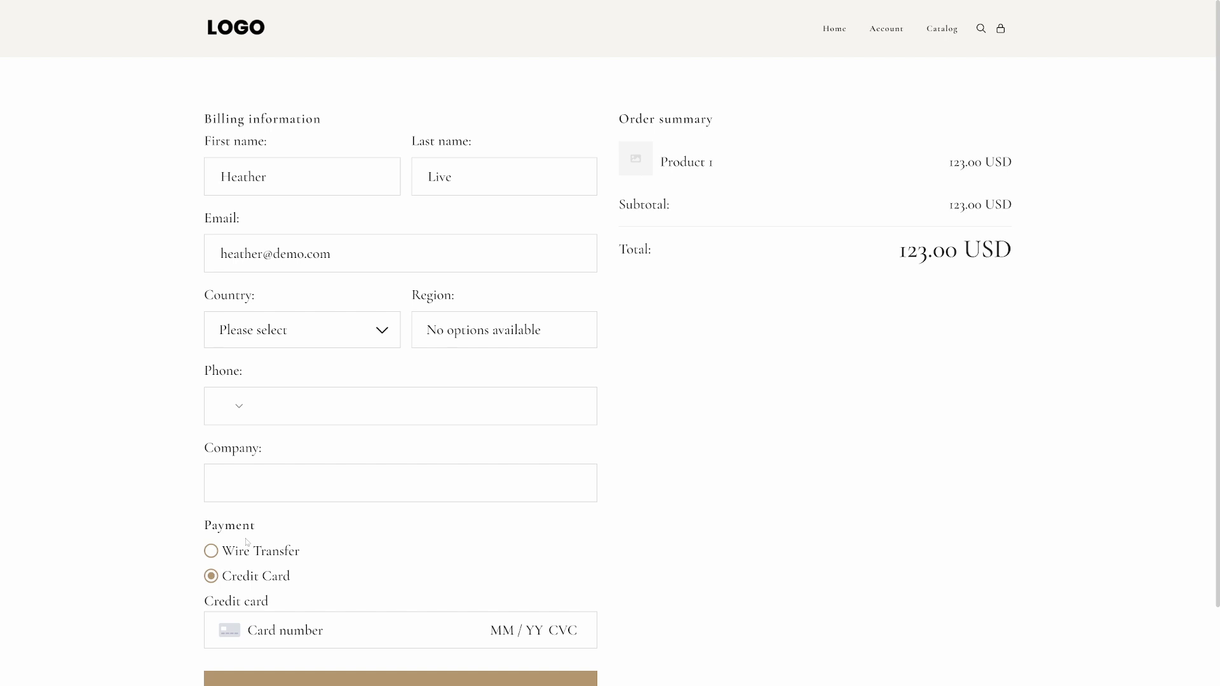
click(225, 554)
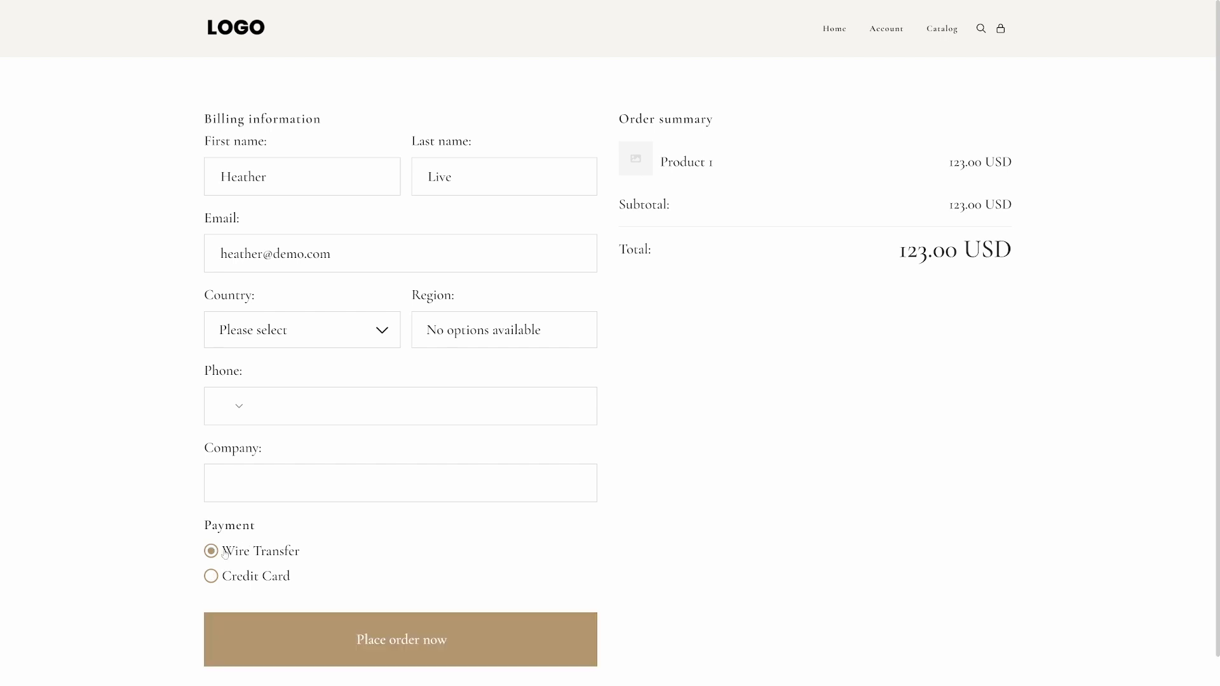
click(365, 636)
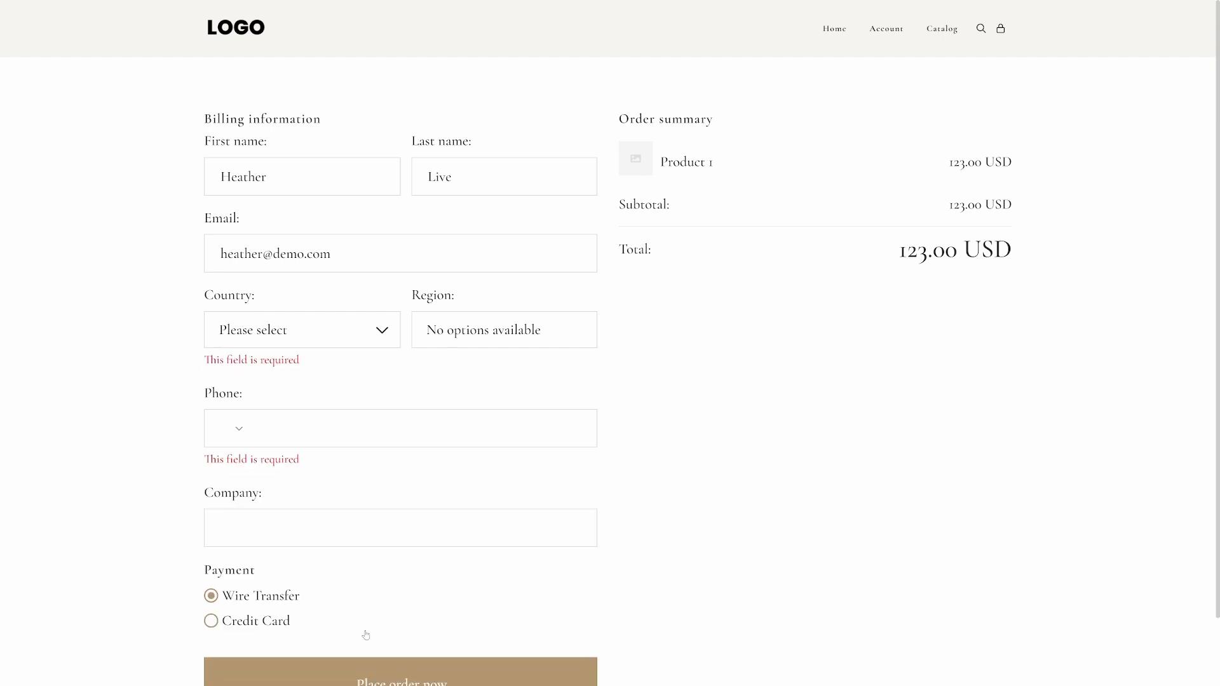
Complete the billing information with country Albania, region Berat and the customer's phone number, and place the Wire Transfer order.
click(292, 347)
click(286, 444)
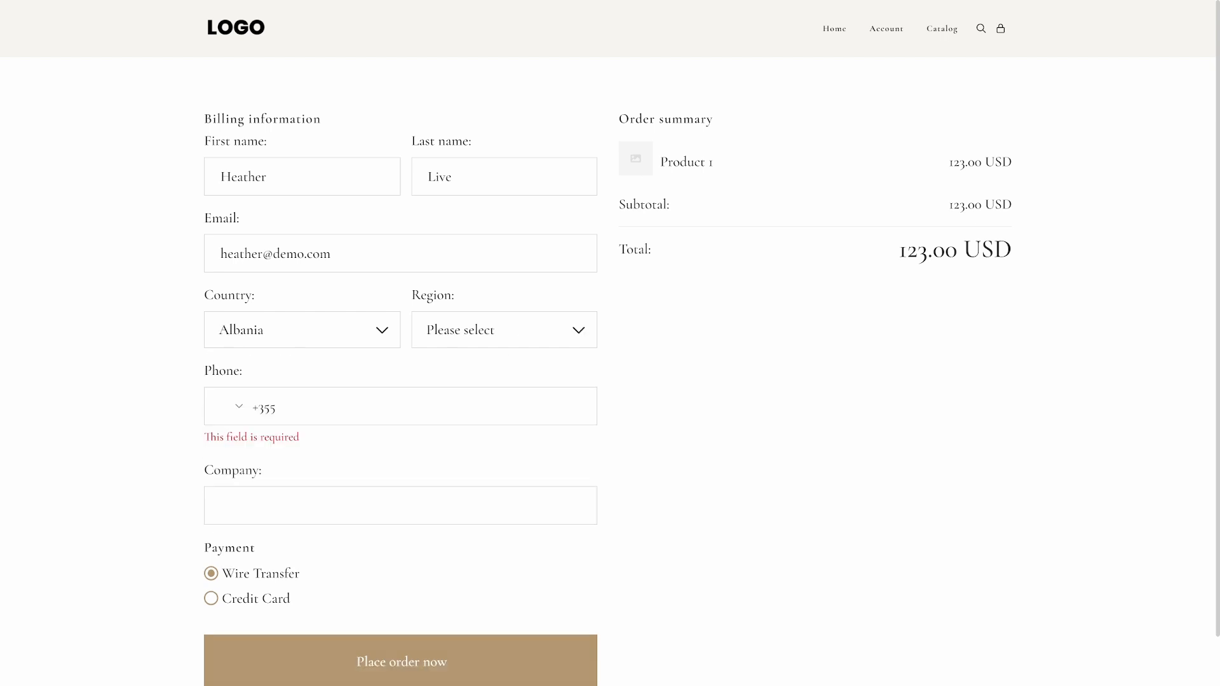
click(443, 344)
click(446, 416)
text(123 123 123)
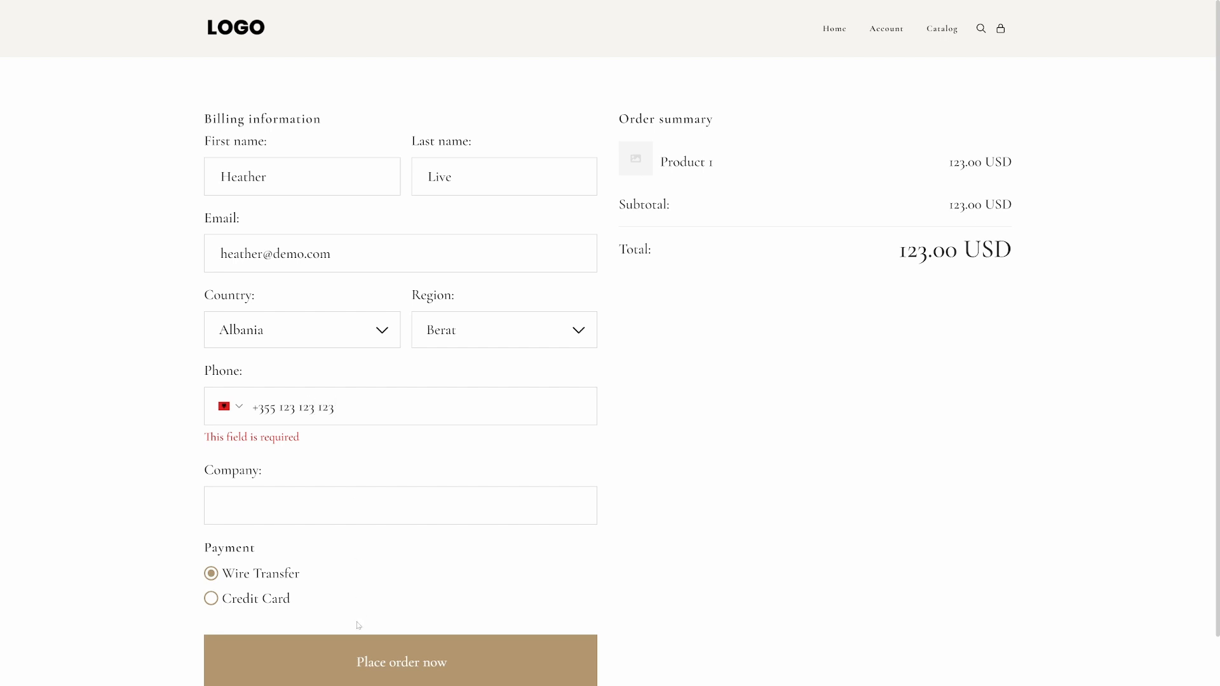
click(366, 679)
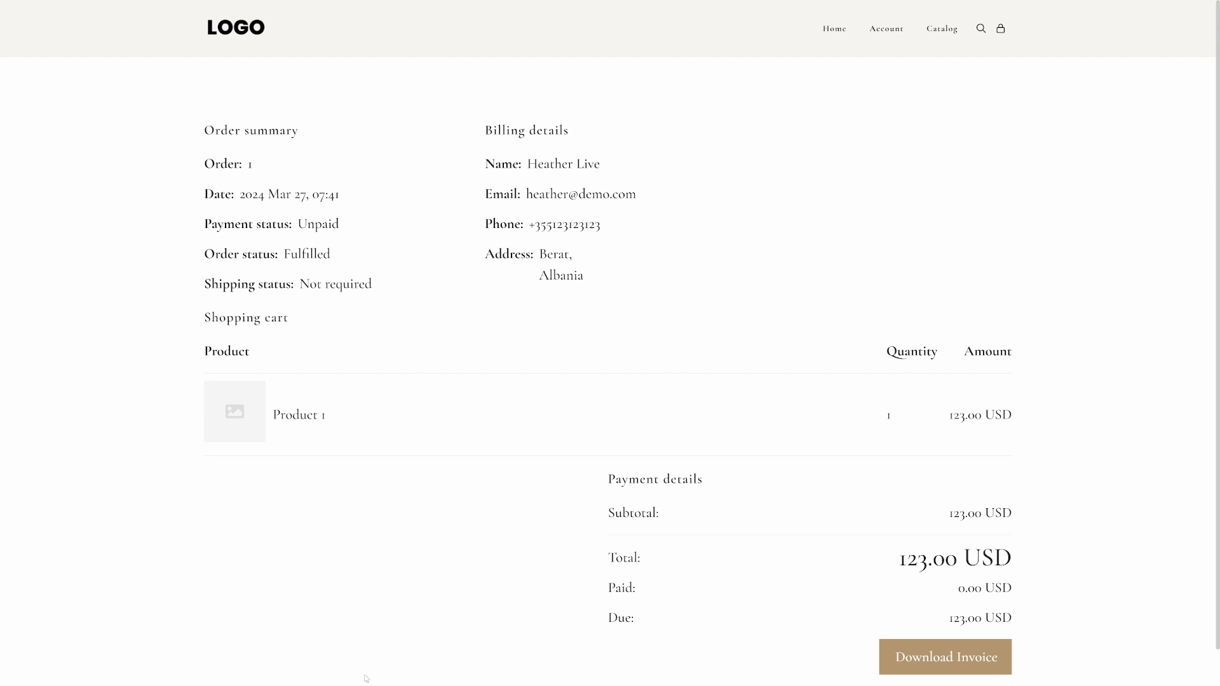
Switch to the admin dashboard and open the details of the new Product 1 order from the sales list.
key(ctrl+Tab)
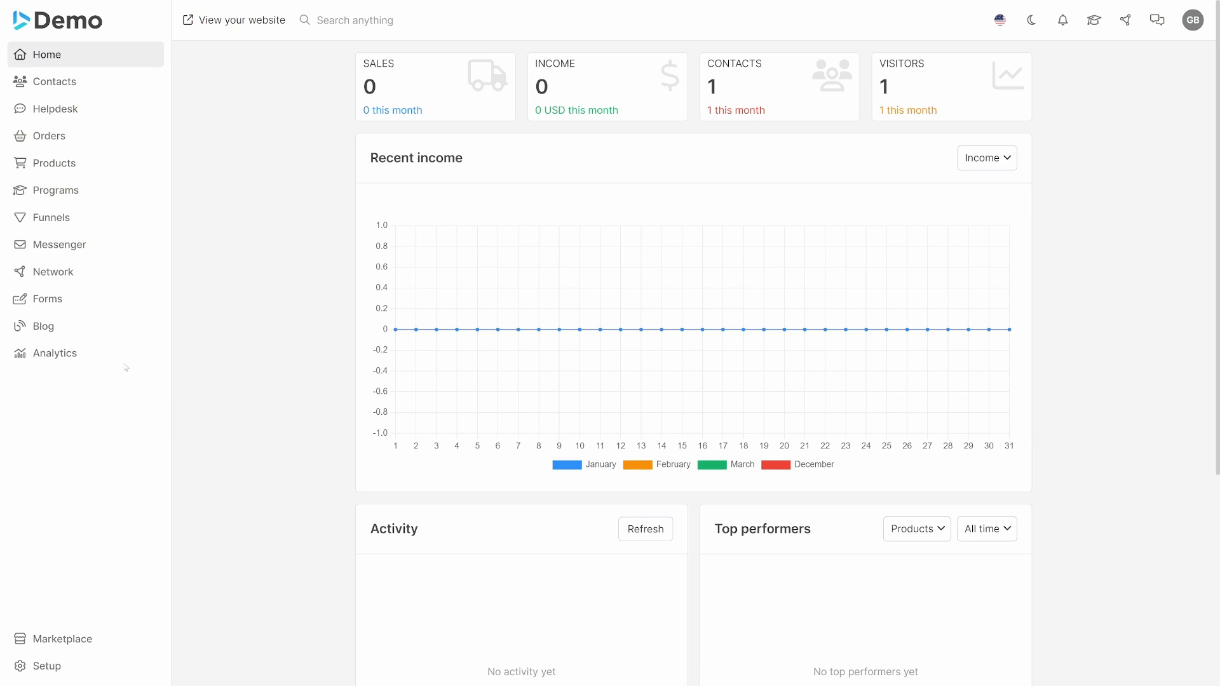
click(102, 136)
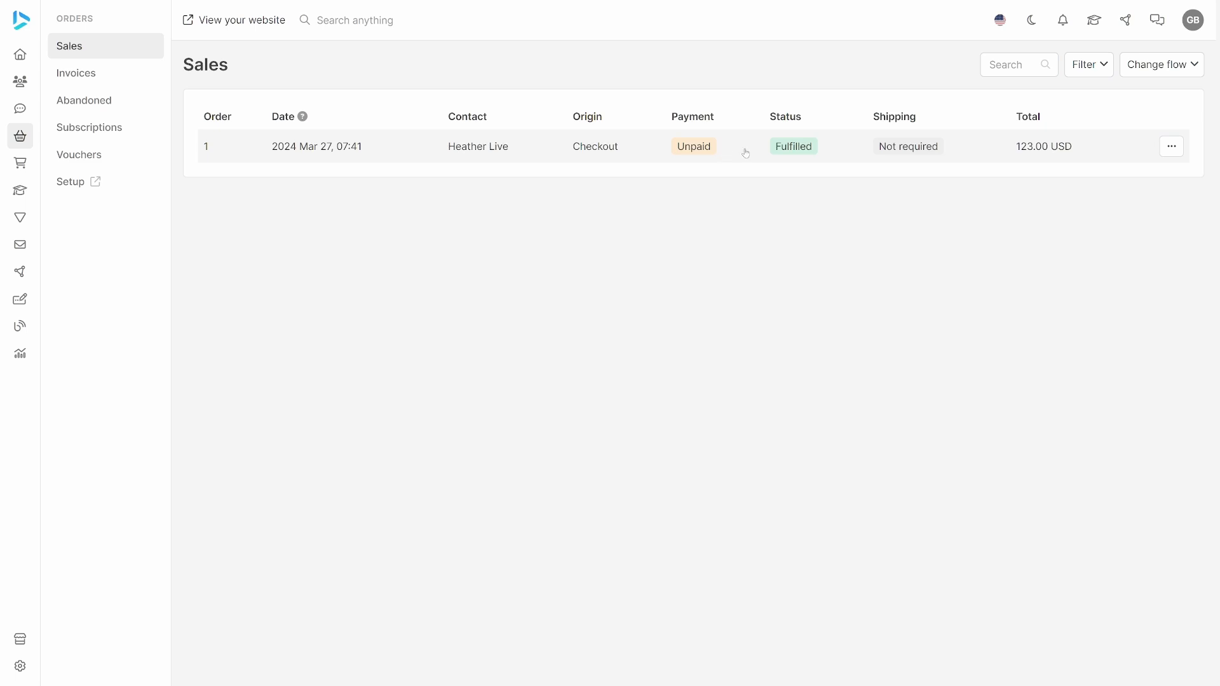
click(930, 160)
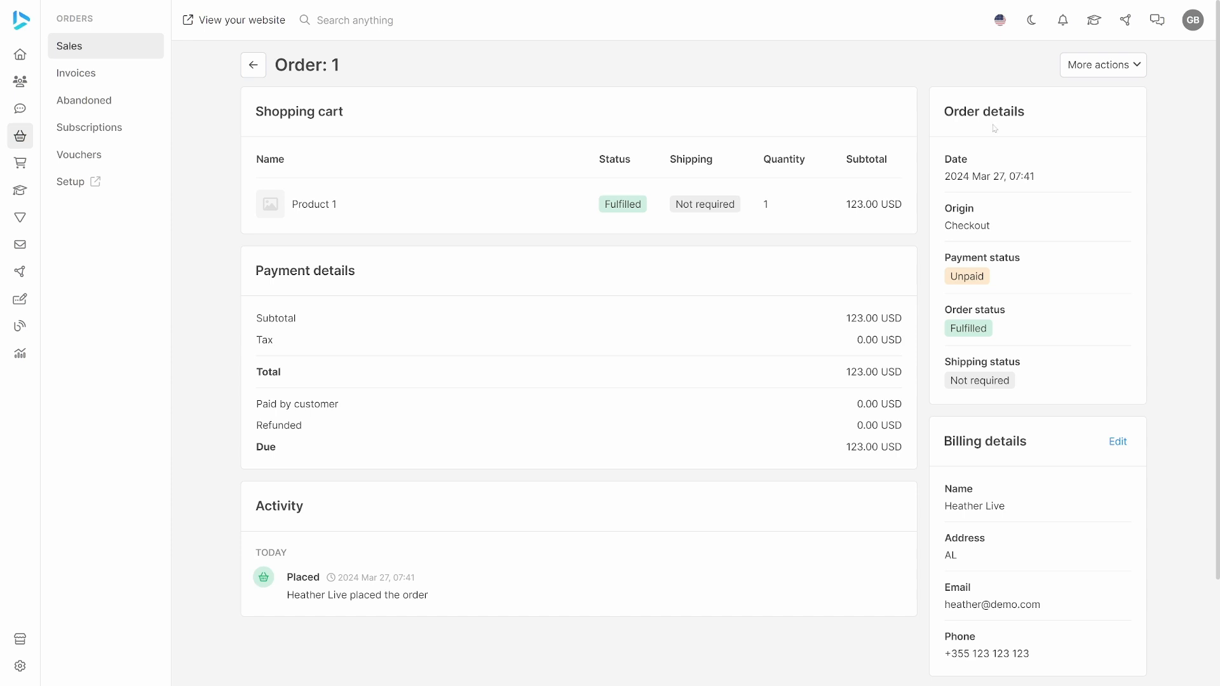
Collect payment on the order by recording a 123.00 USD Wire Transfer payment received outside the system.
click(1109, 70)
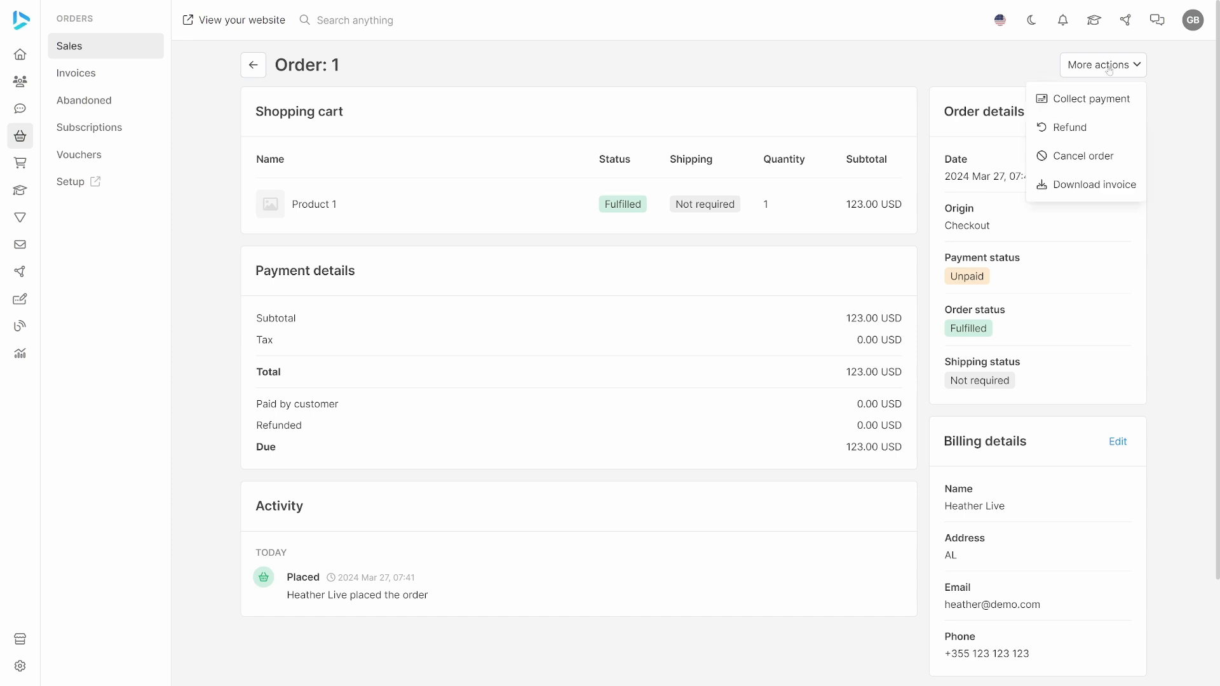
click(1108, 101)
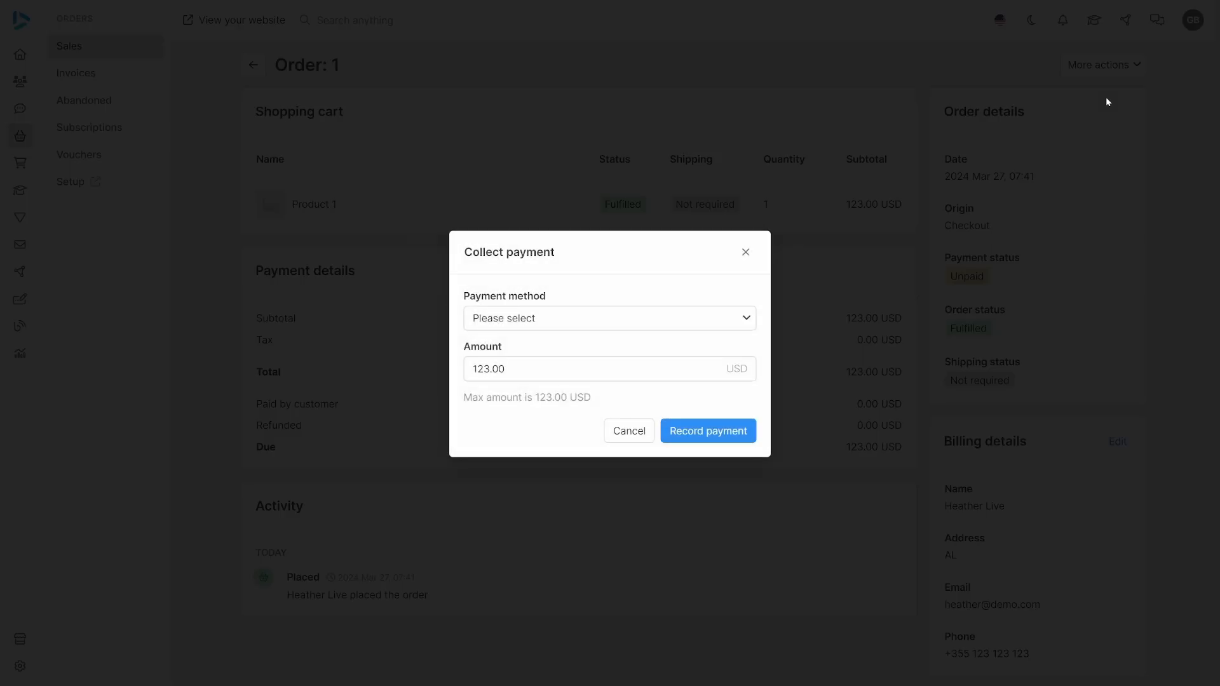
click(577, 318)
click(559, 351)
click(699, 429)
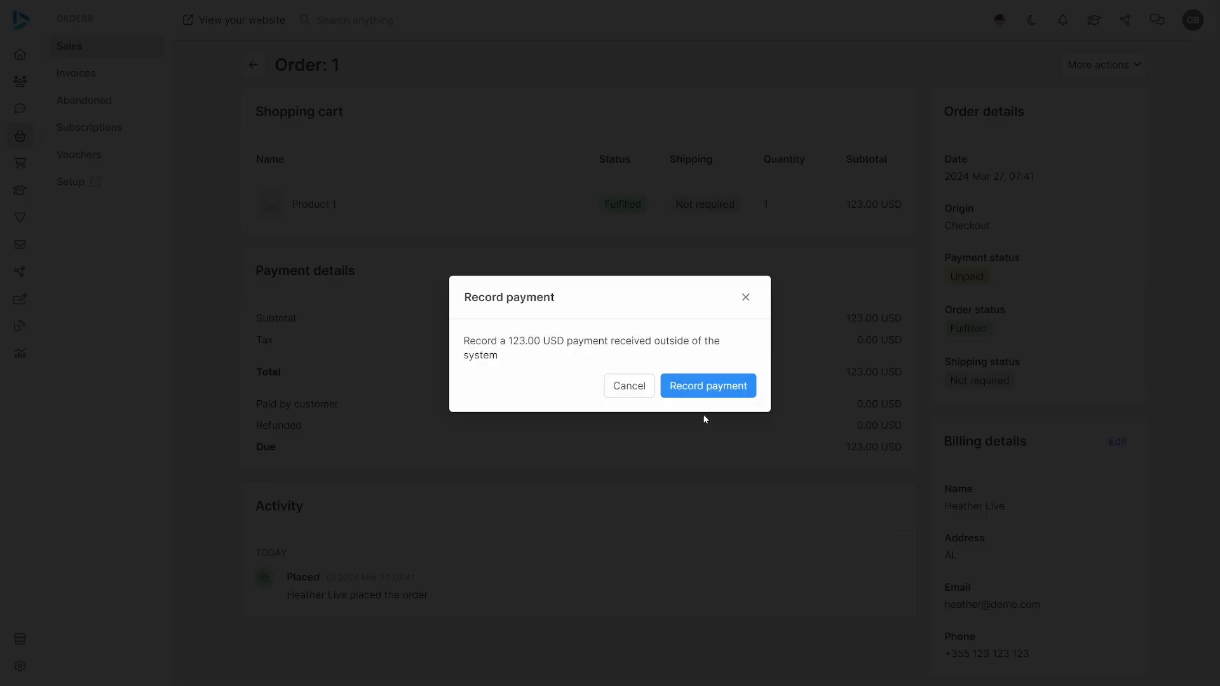
click(713, 394)
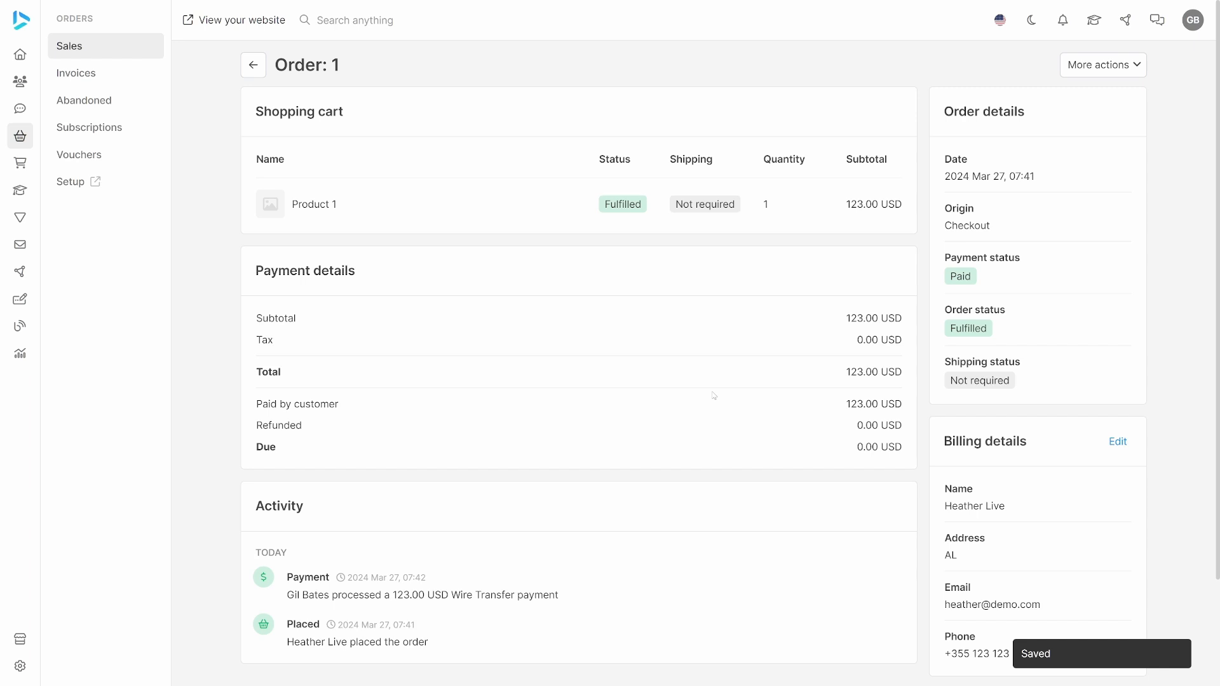